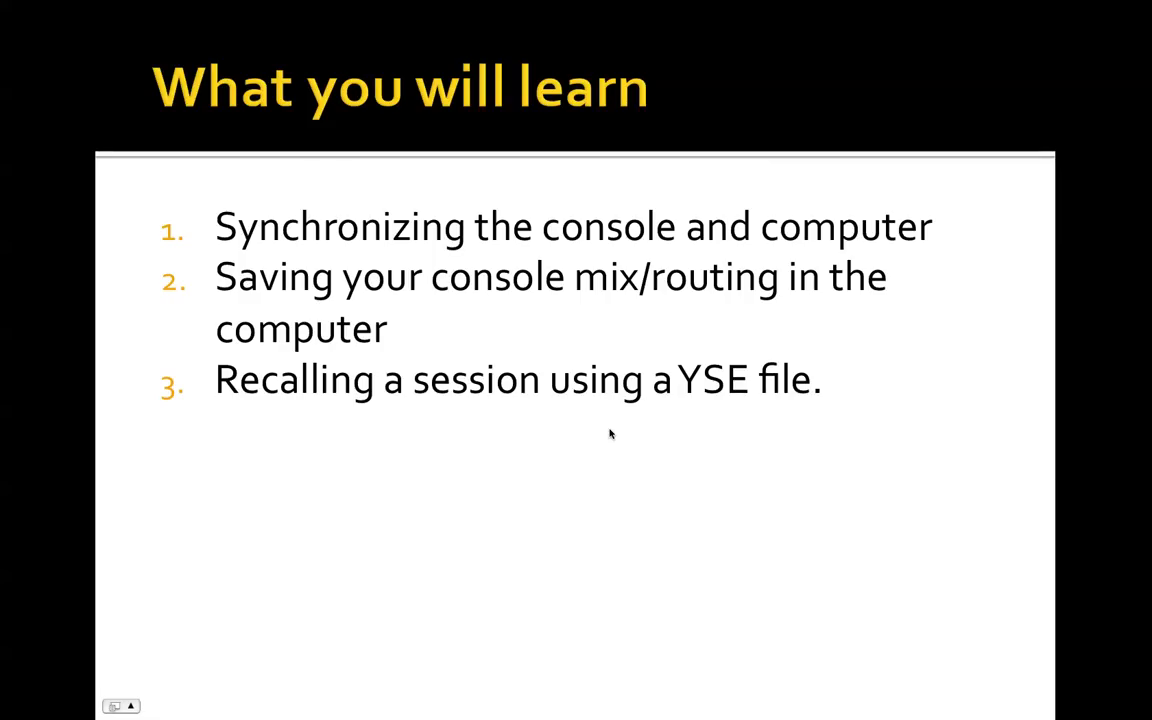
End the Yamaha – Studio Live slideshow and return to the deck's title slide in Normal view.
{"action": "key", "text": "super+Tab"}
{"action": "mouse_move", "coordinate": [450, 712]}
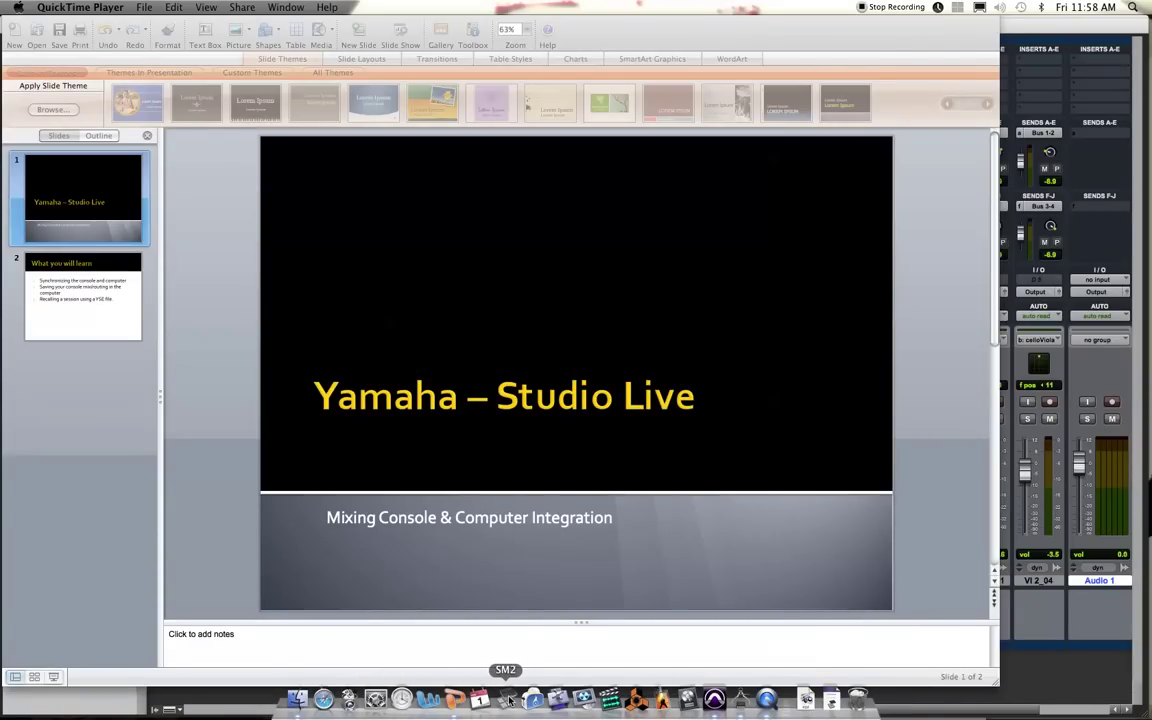
Launch Studio Manager from the Dock, shift its window up-right, and open the DM2000 editor.
{"action": "mouse_move", "coordinate": [510, 705]}
{"action": "left_click", "coordinate": [508, 703]}
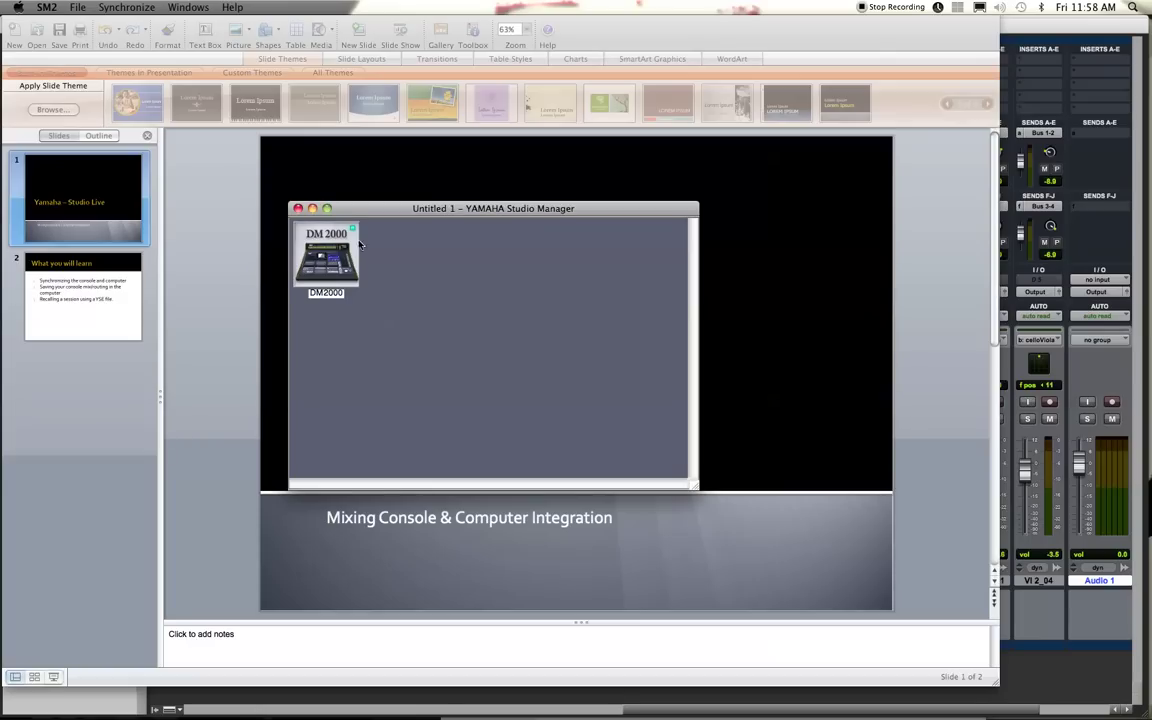
{"action": "left_click_drag", "start_coordinate": [399, 208], "coordinate": [483, 125]}
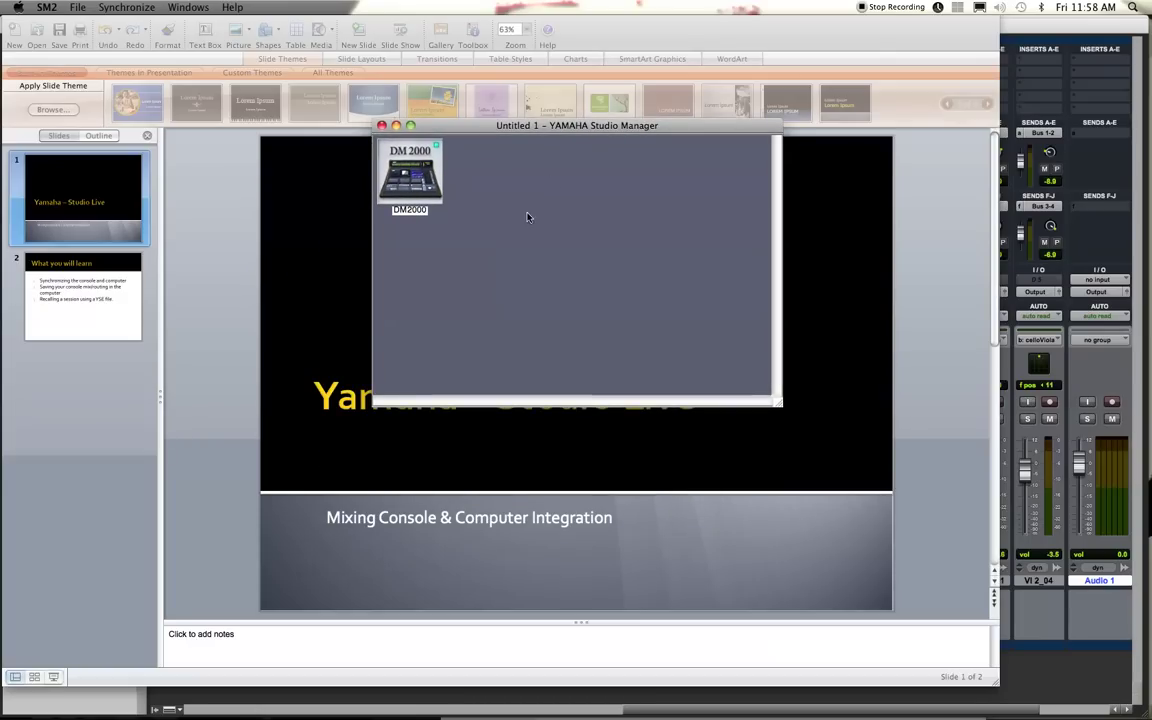
{"action": "double_click", "coordinate": [405, 178]}
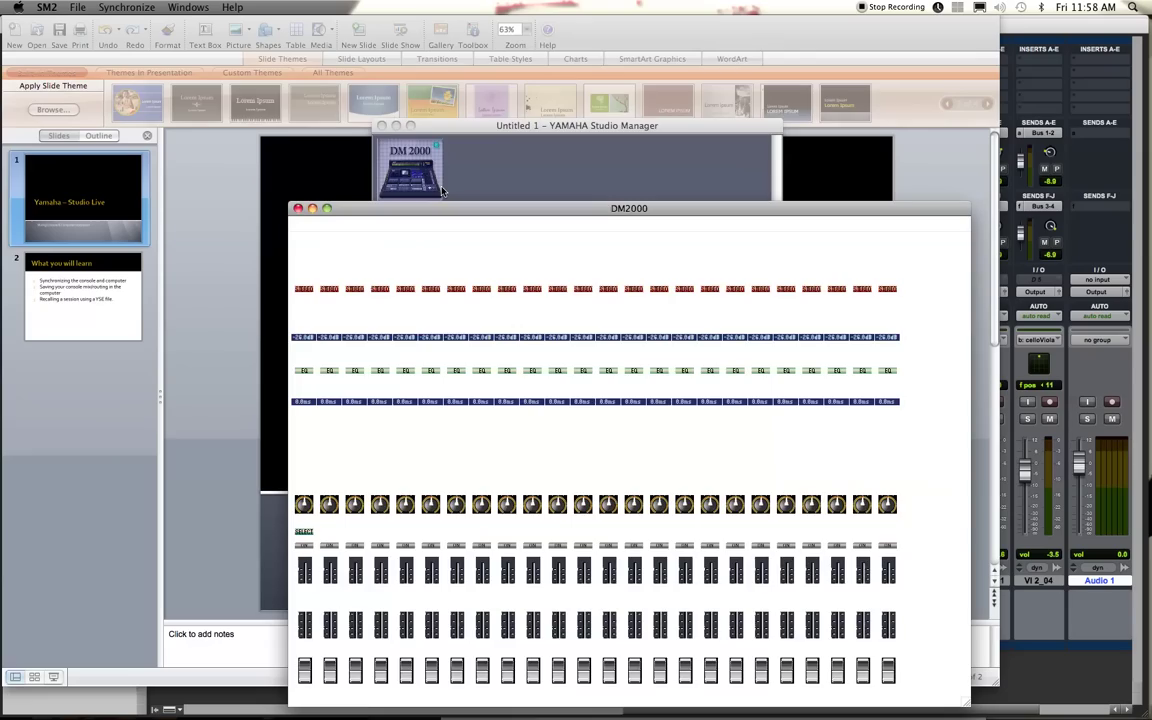
Move the DM2000 editor near the top of the screen, then switch to Pro Tools' Mix window.
{"action": "left_click_drag", "start_coordinate": [443, 190], "coordinate": [388, 86]}
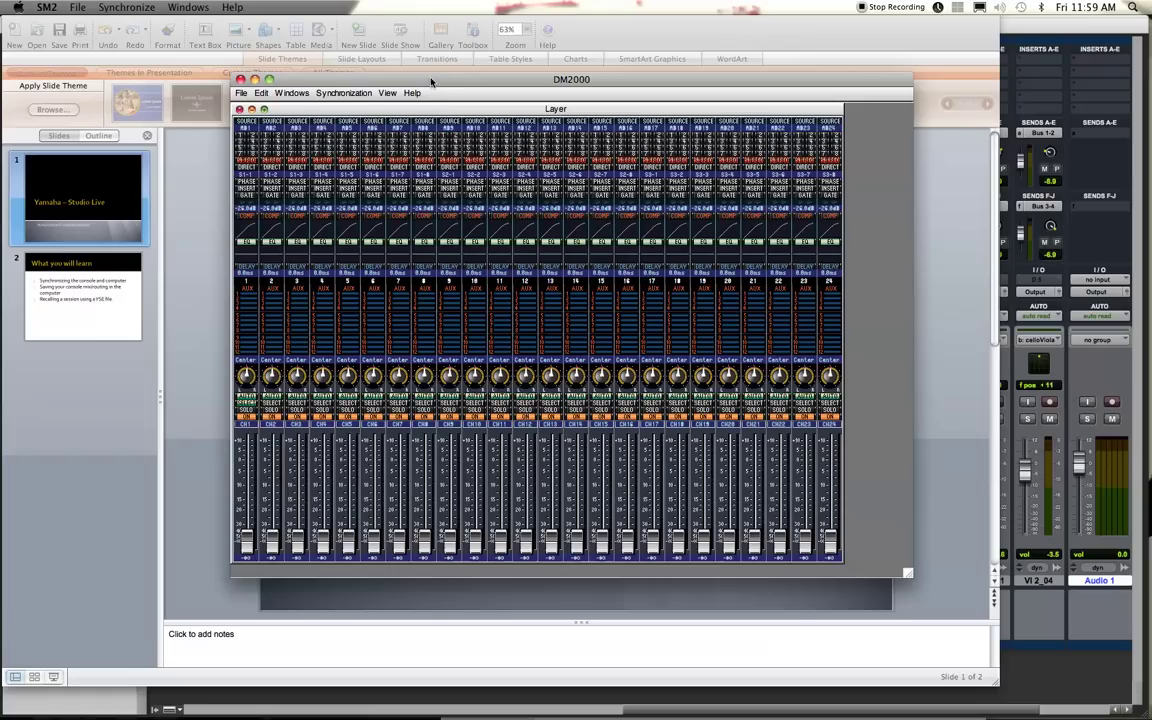
{"action": "left_click_drag", "start_coordinate": [430, 81], "coordinate": [434, 55]}
{"action": "key", "text": "super+Tab"}
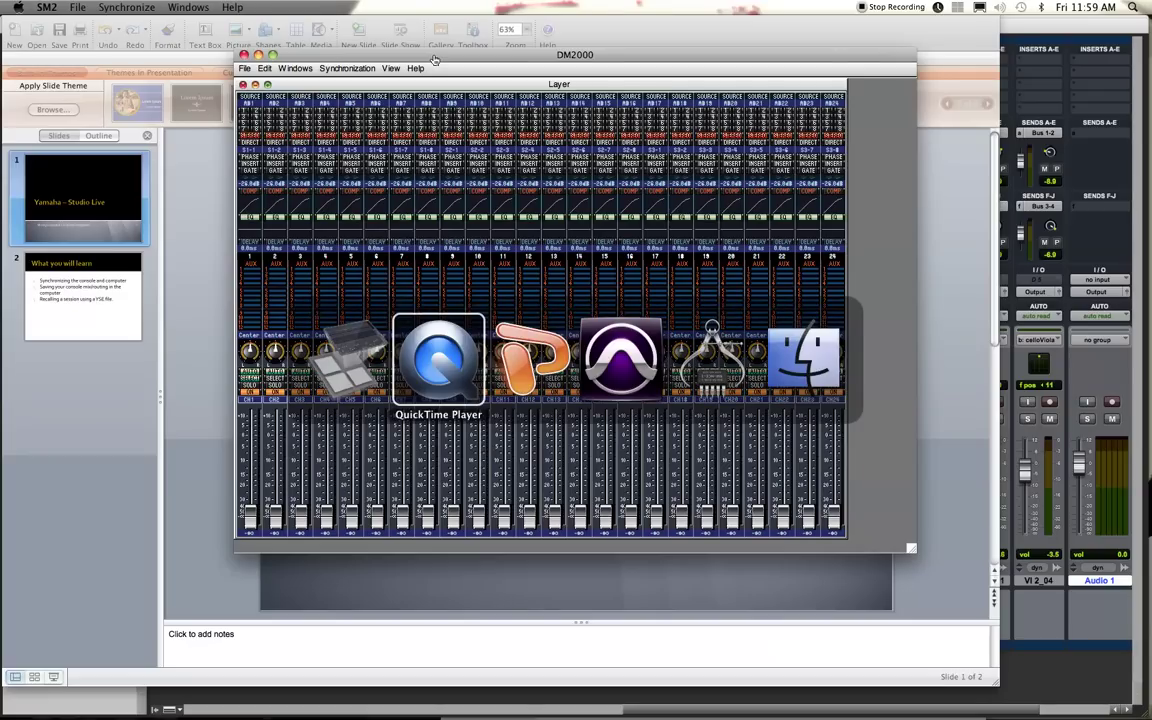
{"action": "key", "text": "super+Tab"}
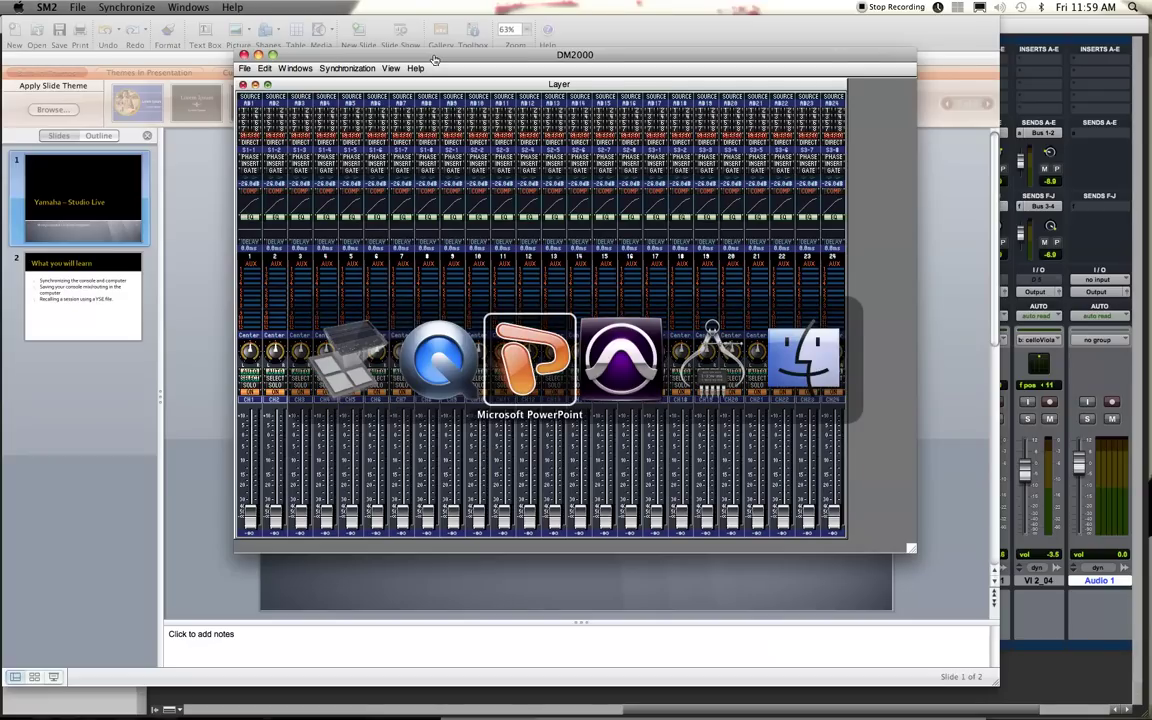
{"action": "key", "text": "super+Tab"}
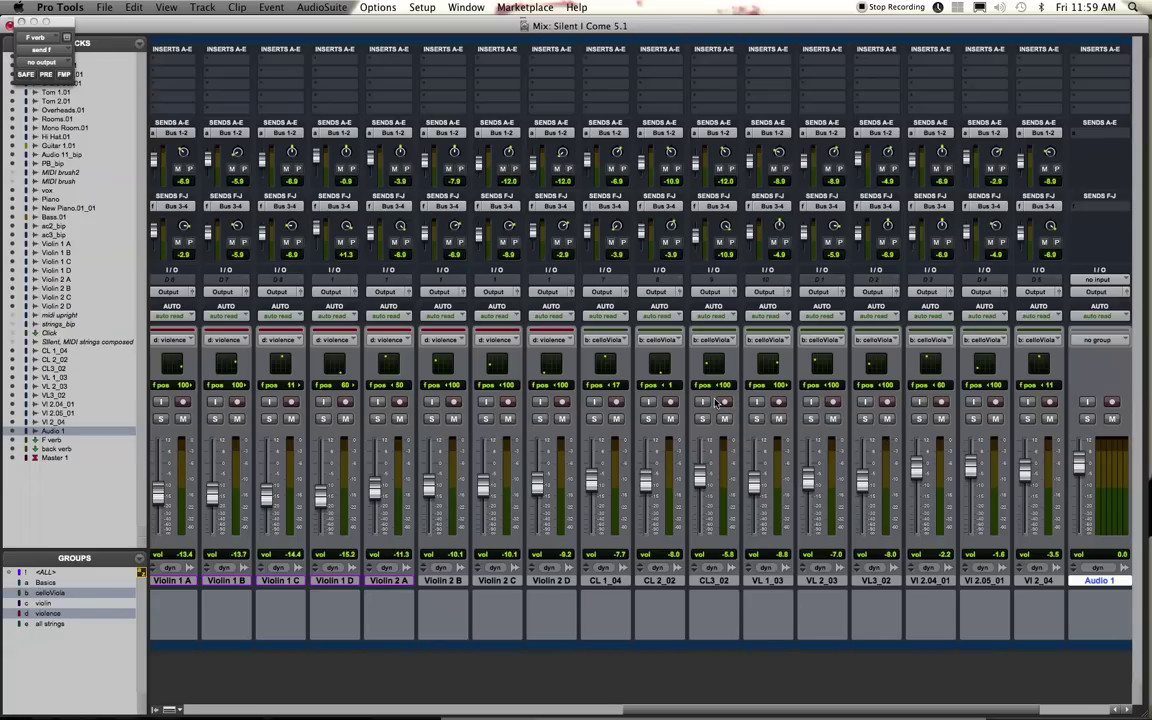
Bring the DM2000 editor back to the front and reposition its window.
{"action": "key", "text": "super+Tab"}
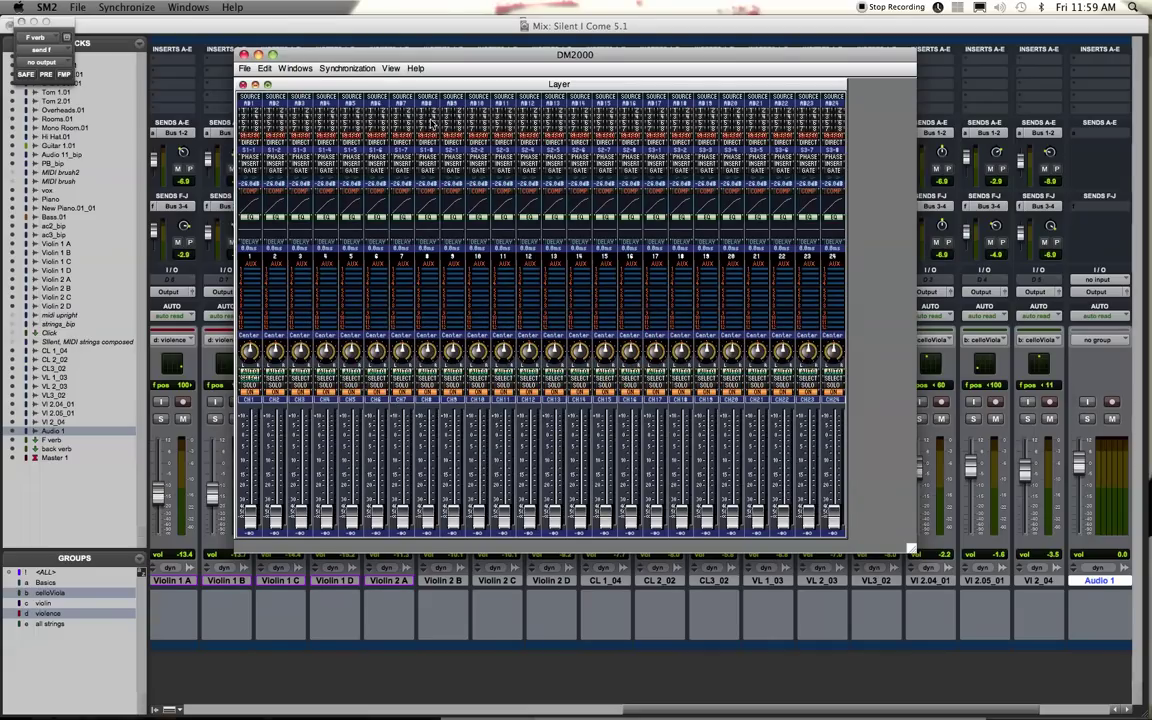
{"action": "left_click_drag", "start_coordinate": [322, 52], "coordinate": [435, 72]}
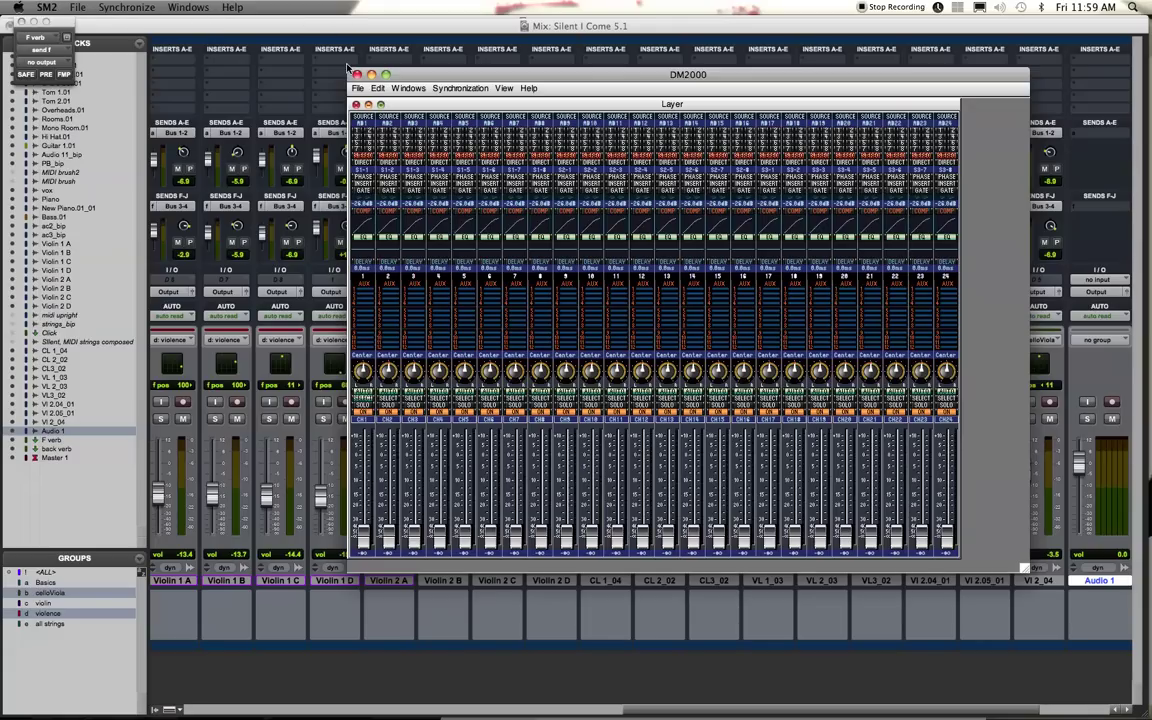
{"action": "left_click_drag", "start_coordinate": [375, 72], "coordinate": [387, 58]}
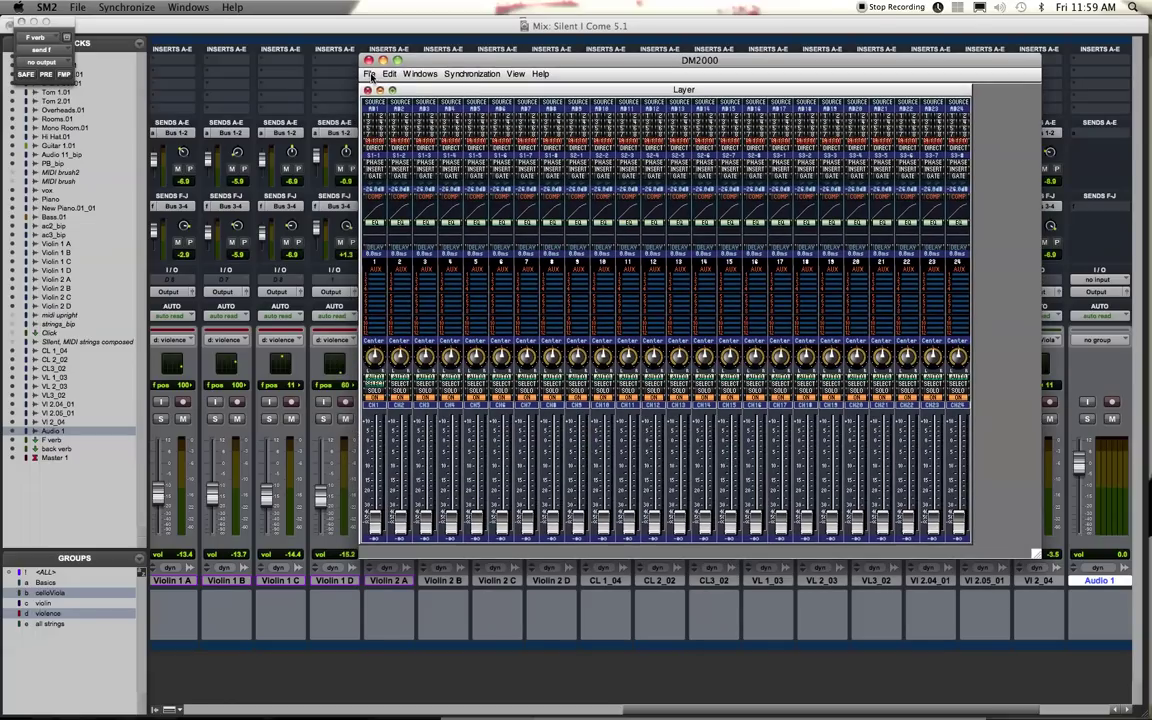
In File > System Setup, choose Port1 for both input and output ports and confirm.
{"action": "left_click", "coordinate": [370, 76]}
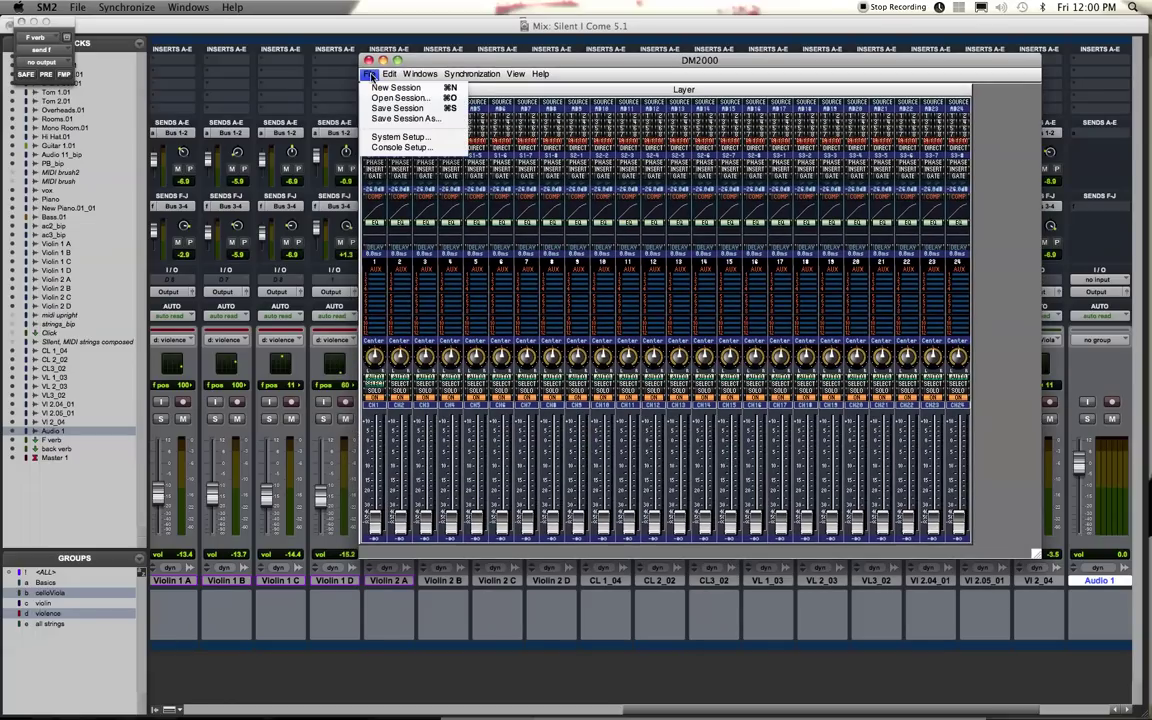
{"action": "left_click", "coordinate": [386, 137]}
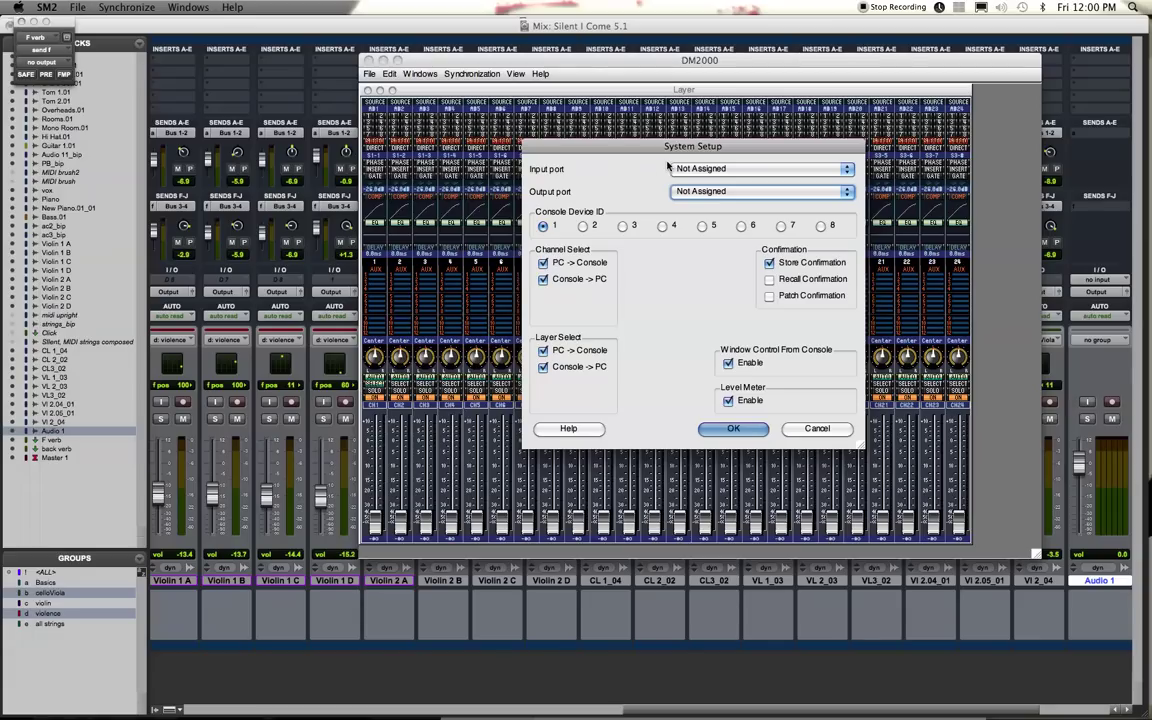
{"action": "left_click", "coordinate": [704, 169]}
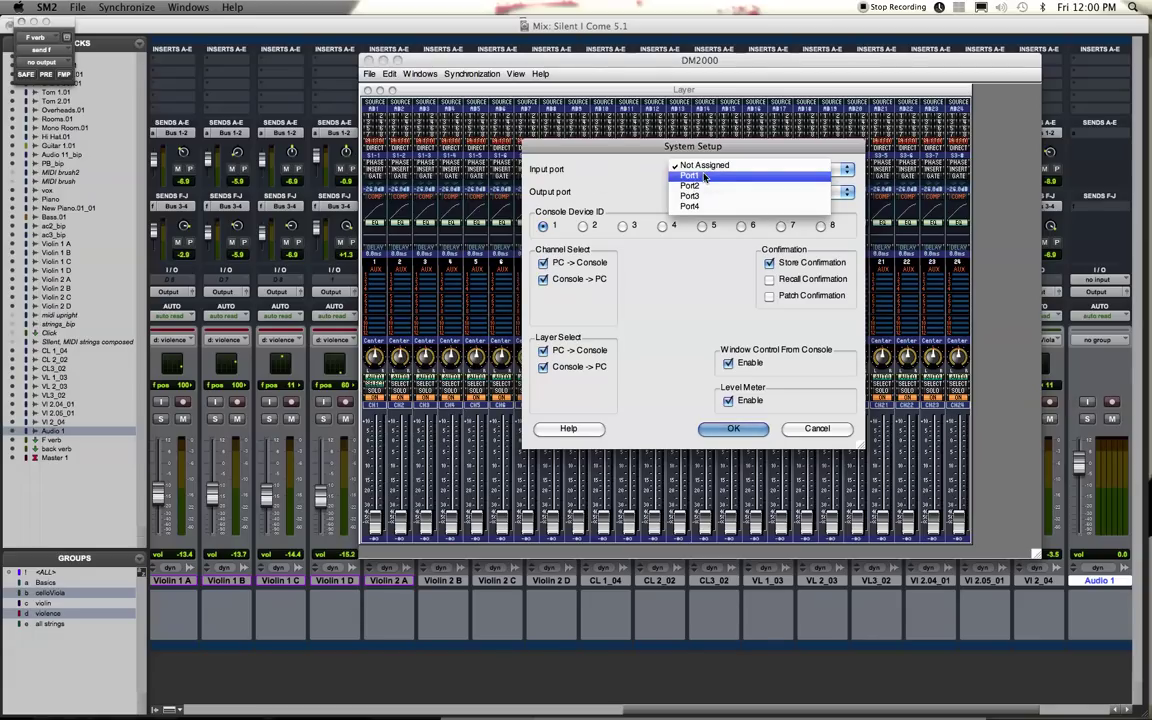
{"action": "left_click", "coordinate": [704, 176]}
{"action": "left_click", "coordinate": [699, 191]}
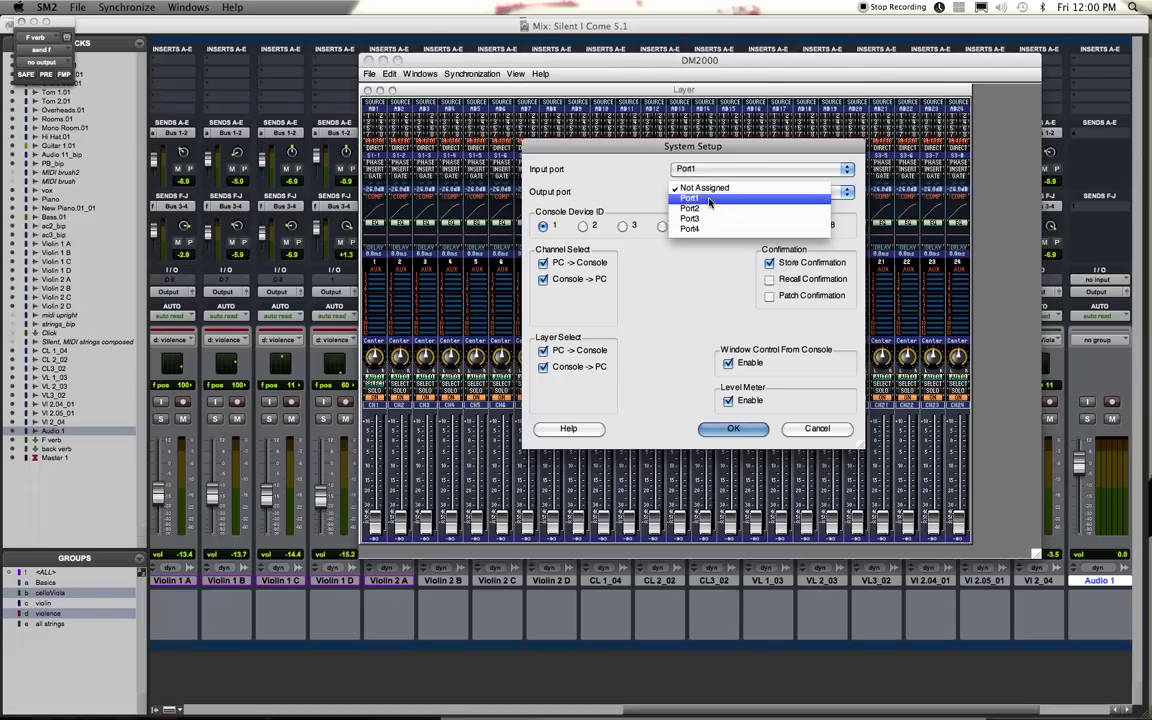
{"action": "left_click", "coordinate": [711, 199]}
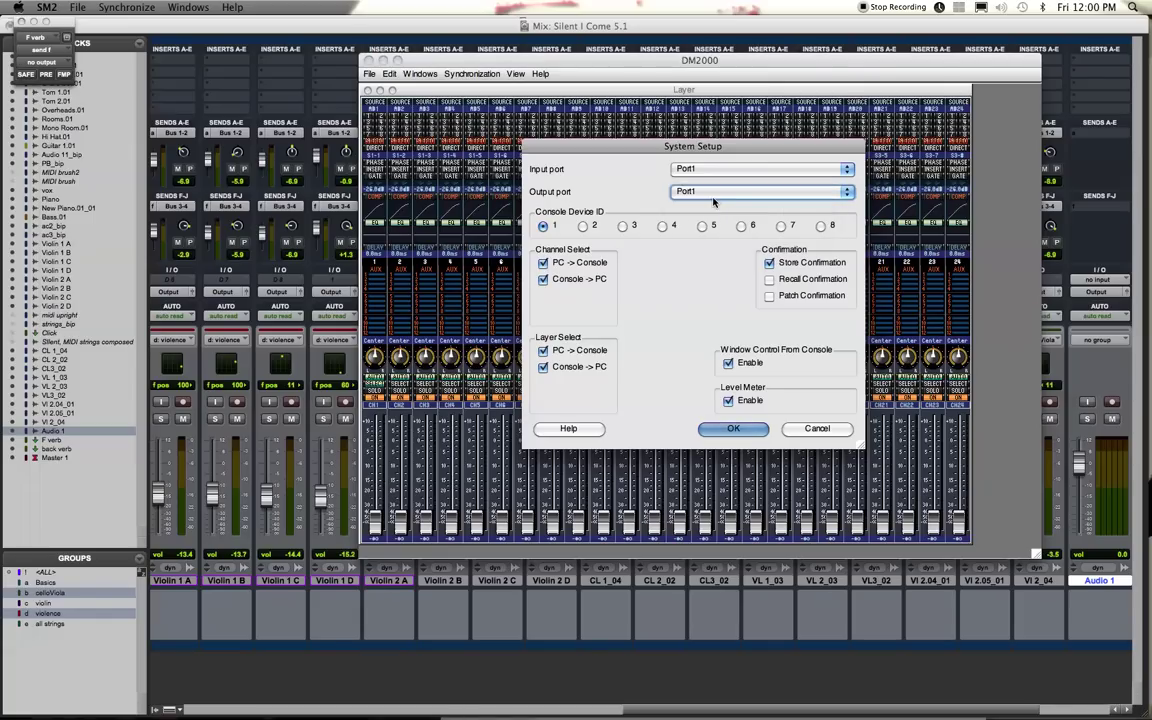
{"action": "left_click", "coordinate": [734, 429]}
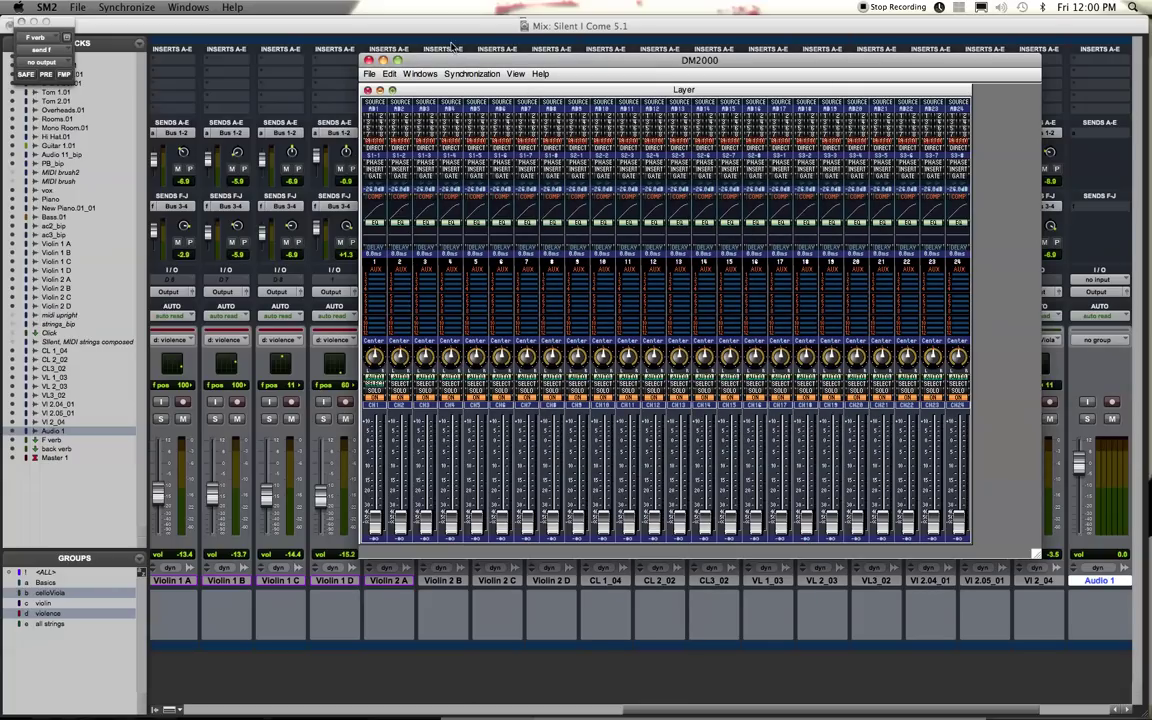
Re-synchronize All Libs from Console to PC and let the sync finish.
{"action": "left_click", "coordinate": [468, 74]}
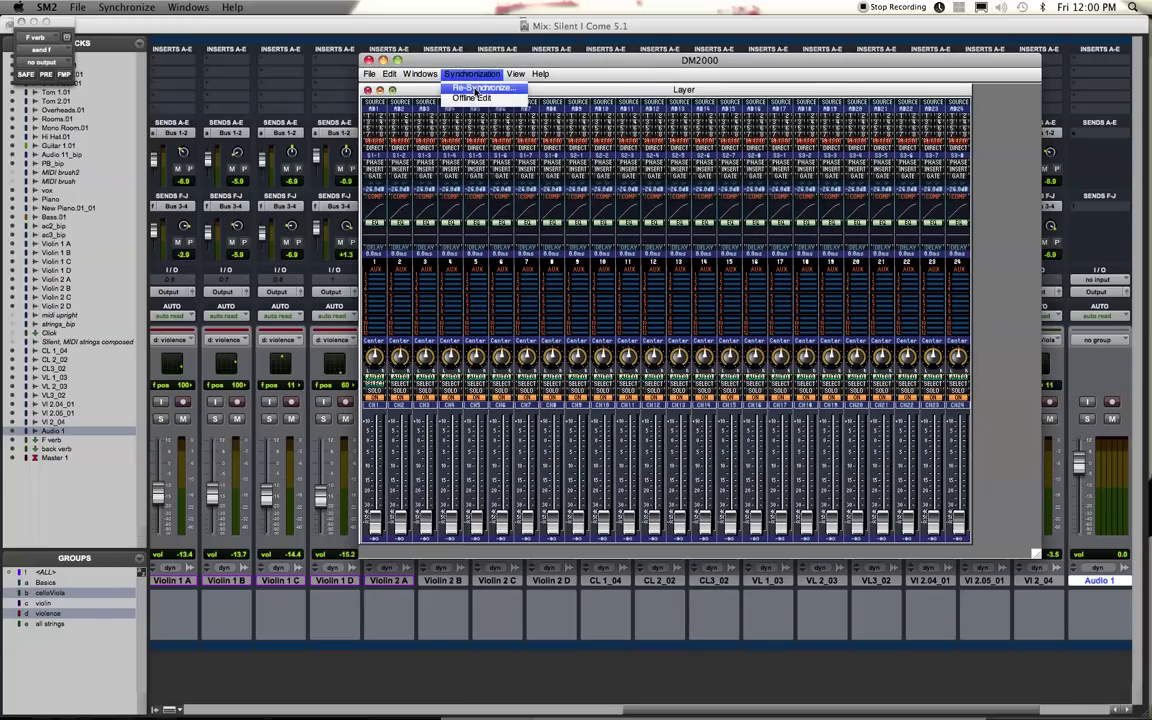
{"action": "left_click", "coordinate": [480, 88]}
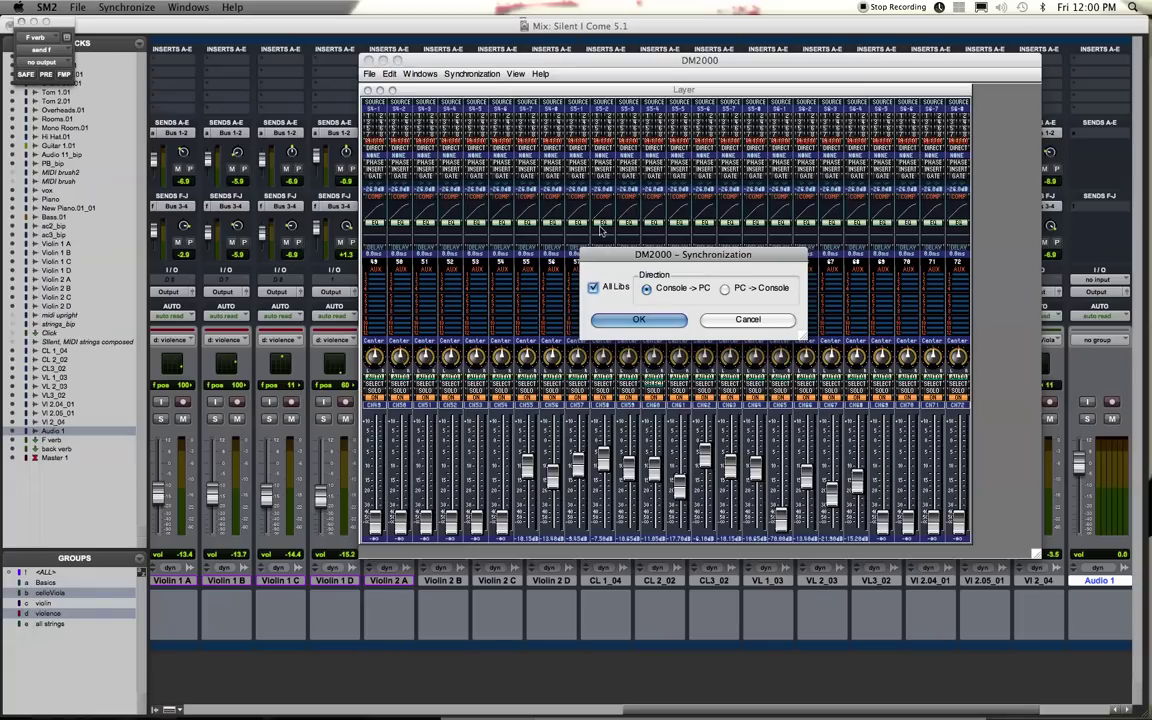
{"action": "left_click", "coordinate": [635, 320]}
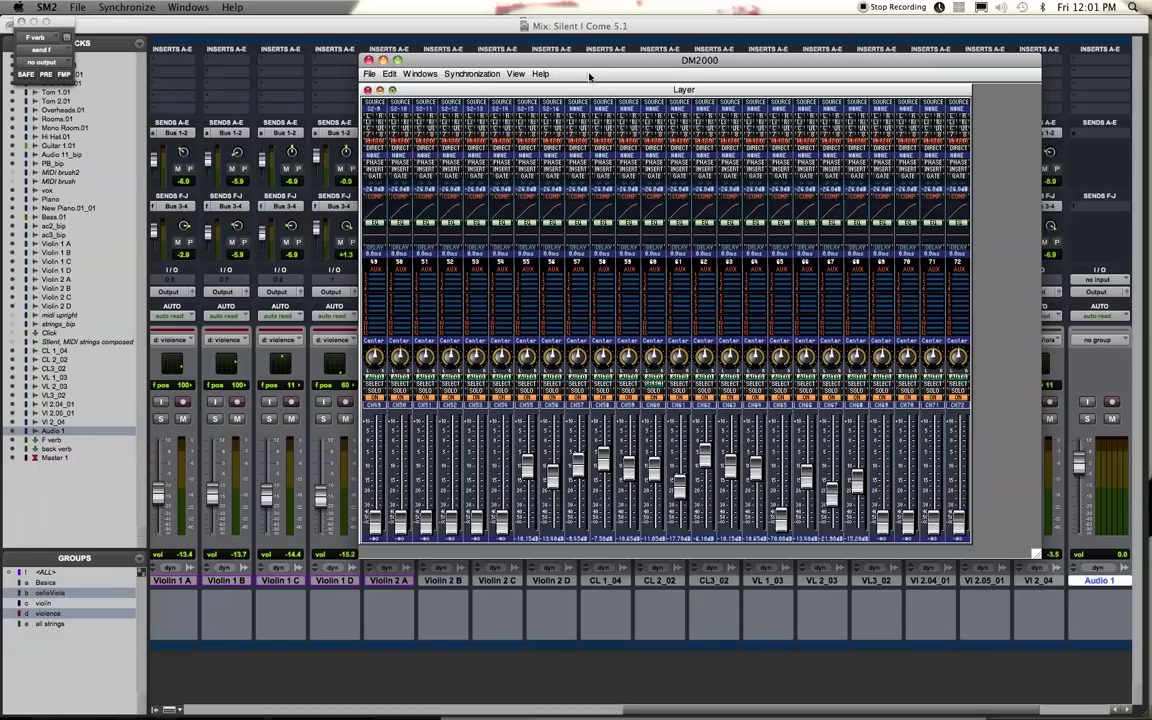
Shift the synchronized DM2000 window up and left, then start switching applications toward Finder.
{"action": "left_click_drag", "start_coordinate": [551, 58], "coordinate": [484, 42]}
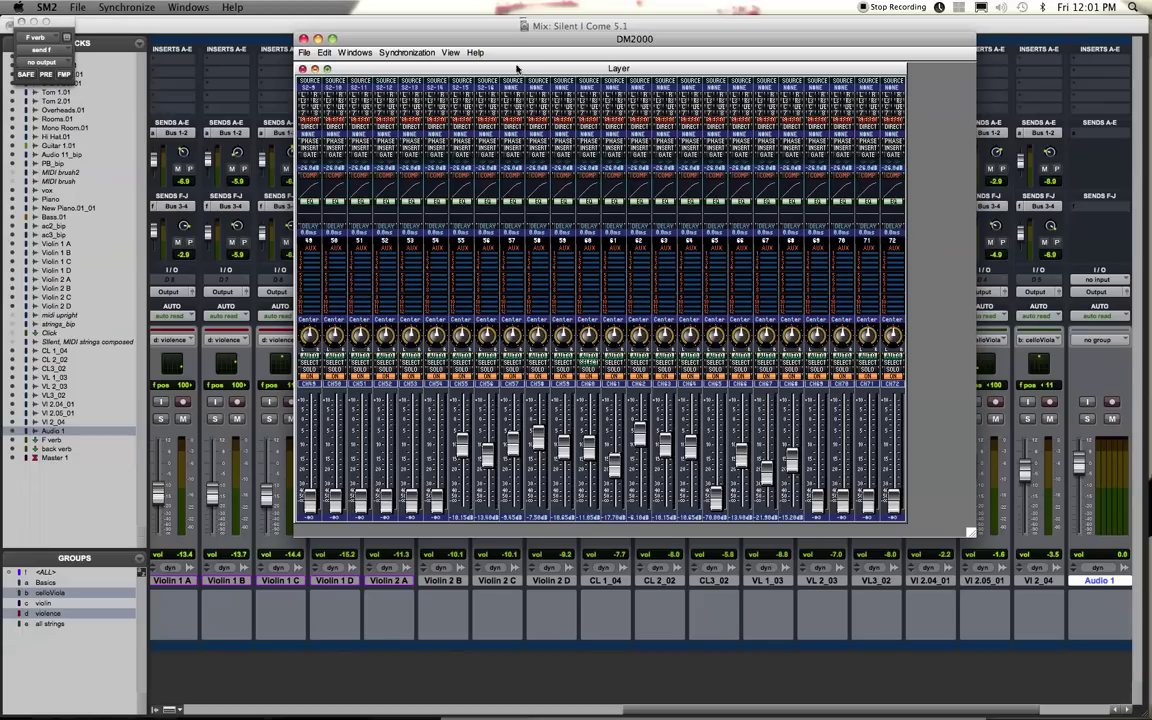
{"action": "left_click_drag", "start_coordinate": [492, 40], "coordinate": [482, 47]}
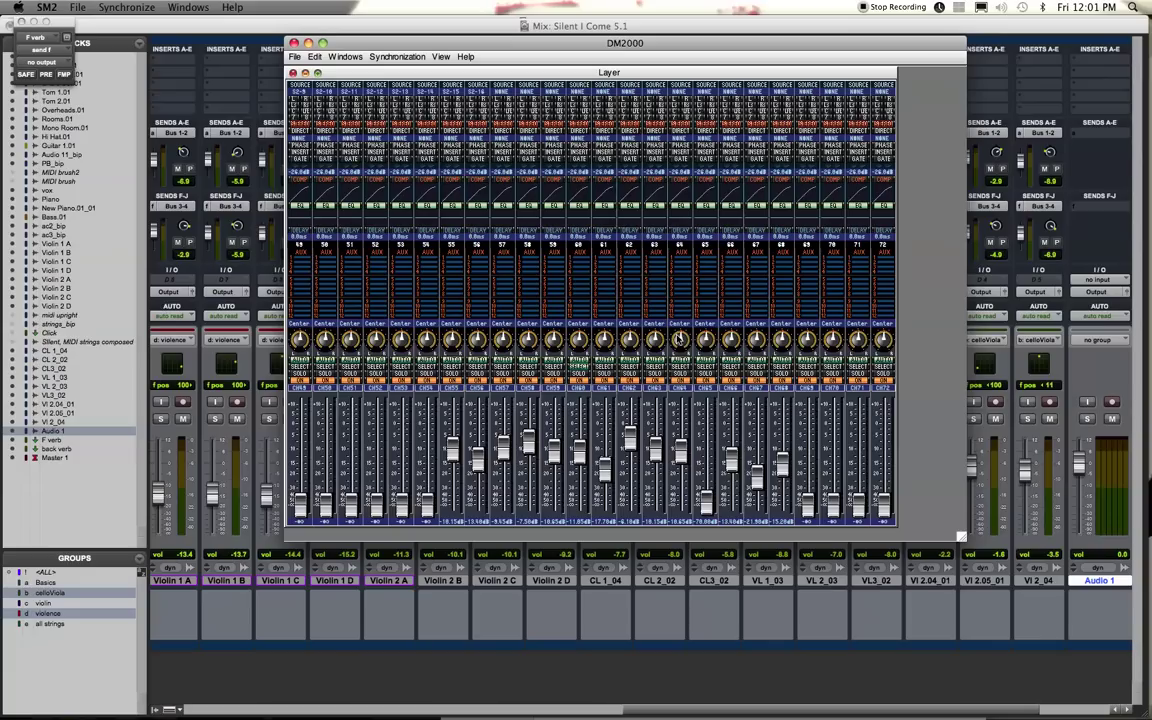
{"action": "key", "text": "super+Tab"}
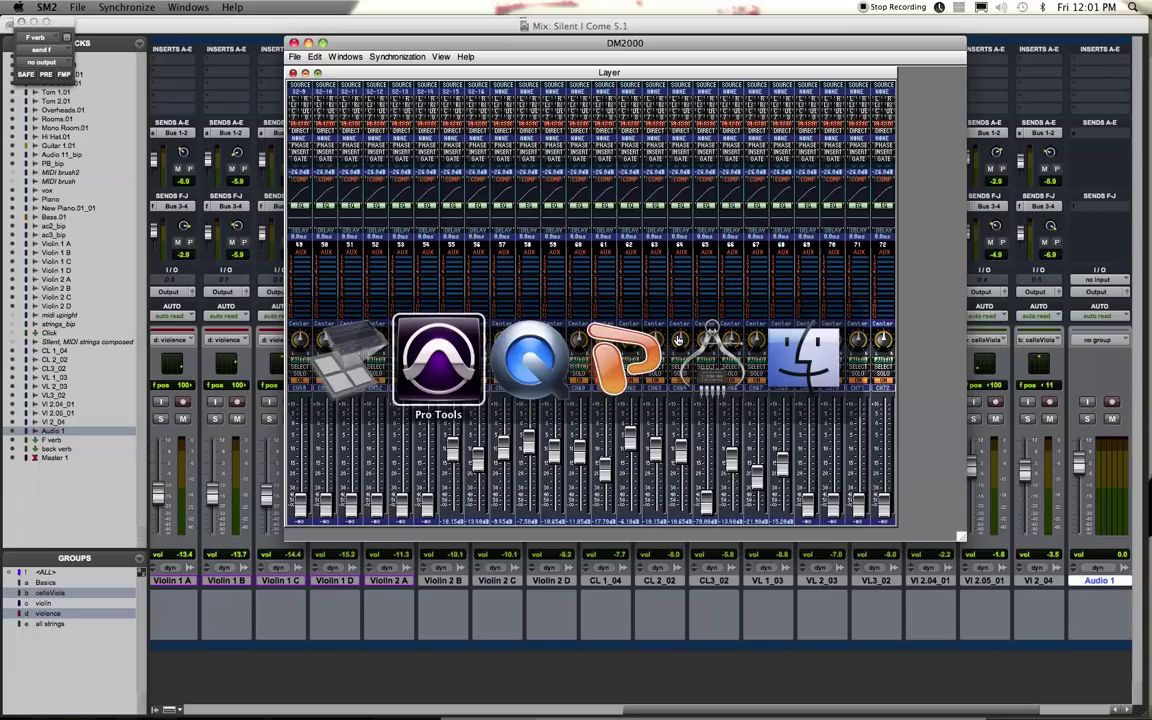
Open PB Surround Yamaha.YSE from the Desktop without saving Untitled 1, getting a Wrong Format error.
{"action": "key", "text": "super+Tab"}
{"action": "key", "text": "super+Tab"}
{"action": "key", "text": "super+Tab"}
{"action": "key", "text": "super+Tab"}
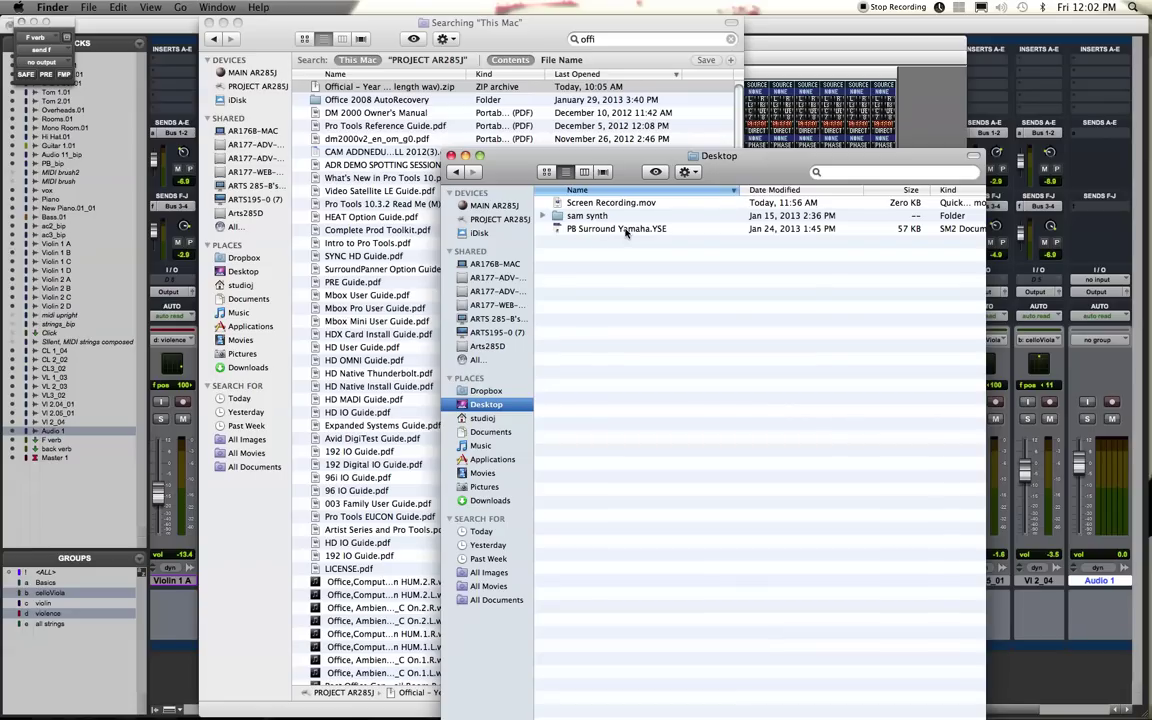
{"action": "double_click", "coordinate": [626, 229]}
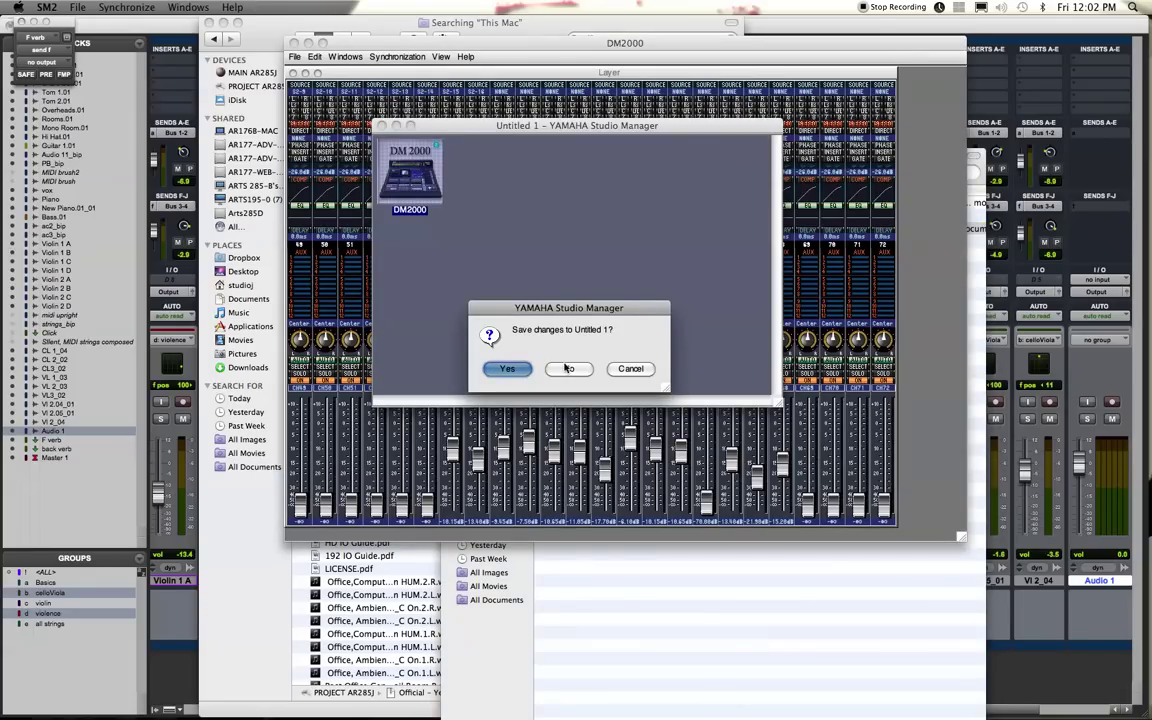
{"action": "left_click", "coordinate": [568, 369]}
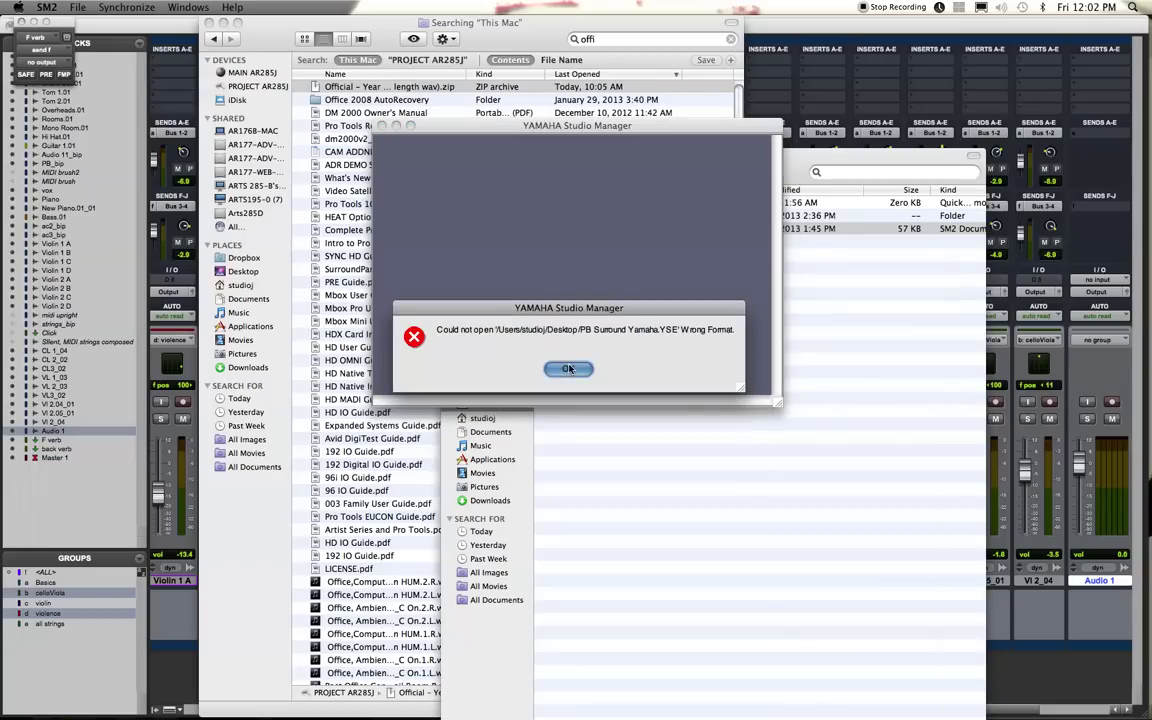
{"action": "left_click", "coordinate": [566, 370]}
{"action": "left_click", "coordinate": [574, 370]}
{"action": "key", "text": "F11"}
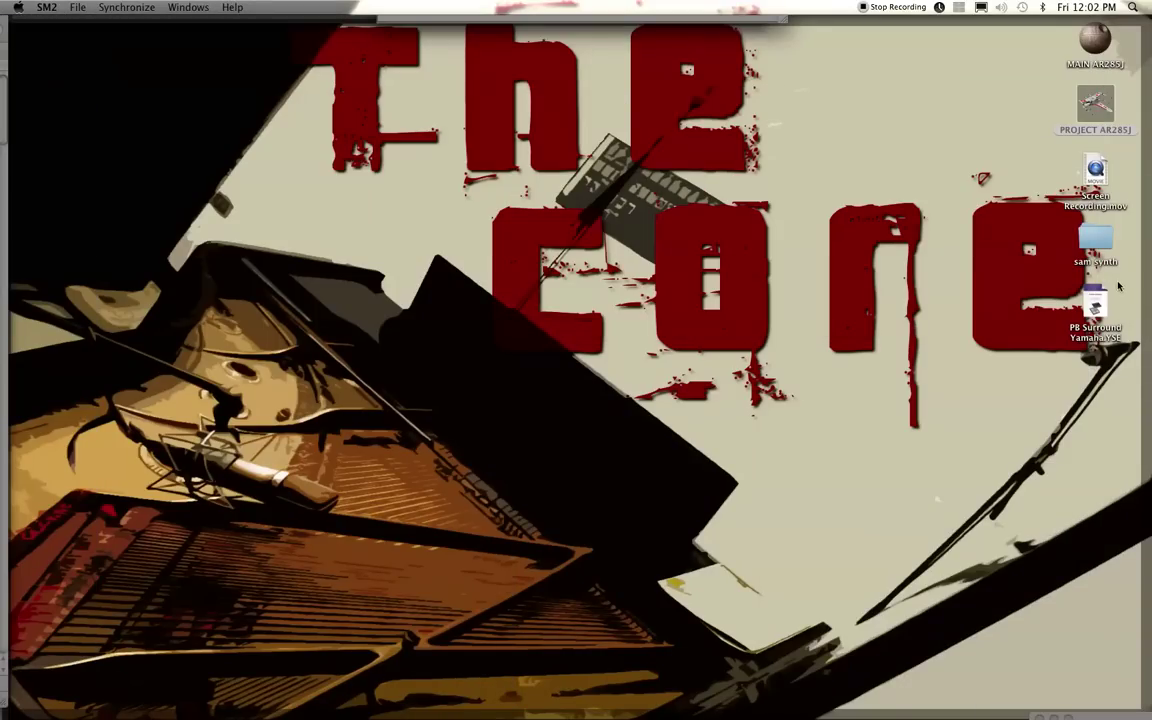
{"action": "double_click", "coordinate": [1095, 305]}
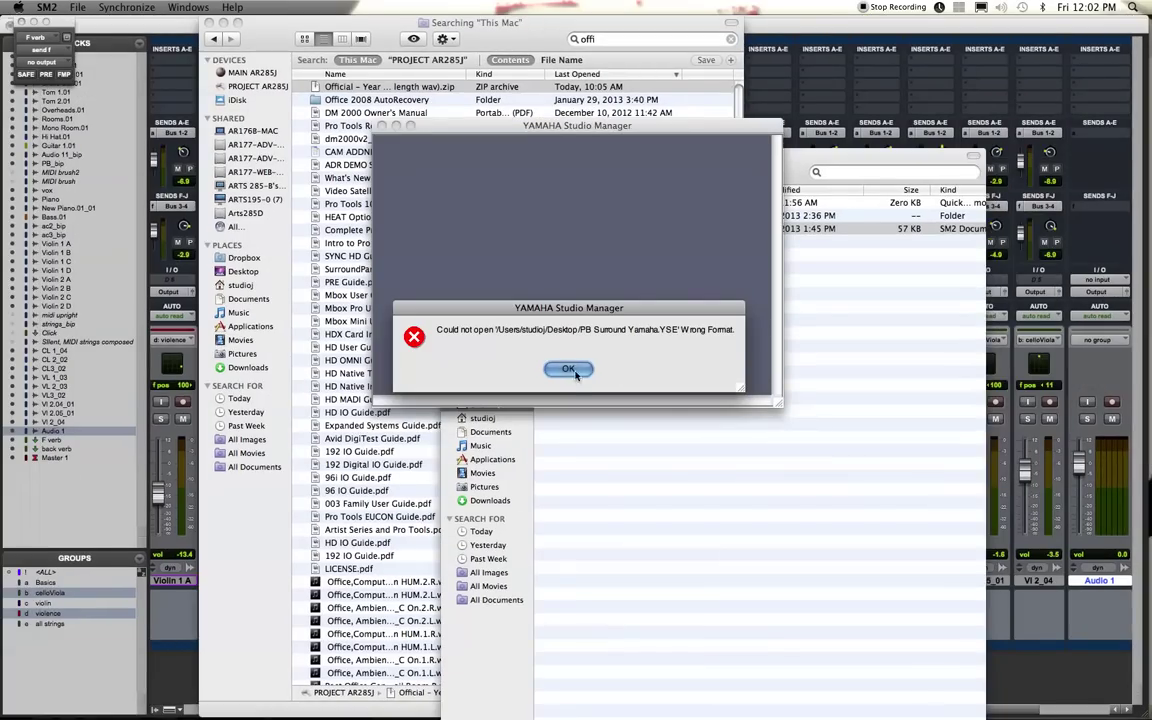
Dismiss the error, open a new DM2000 editor showing channels 1–24, and move it up-left.
{"action": "left_click", "coordinate": [575, 372]}
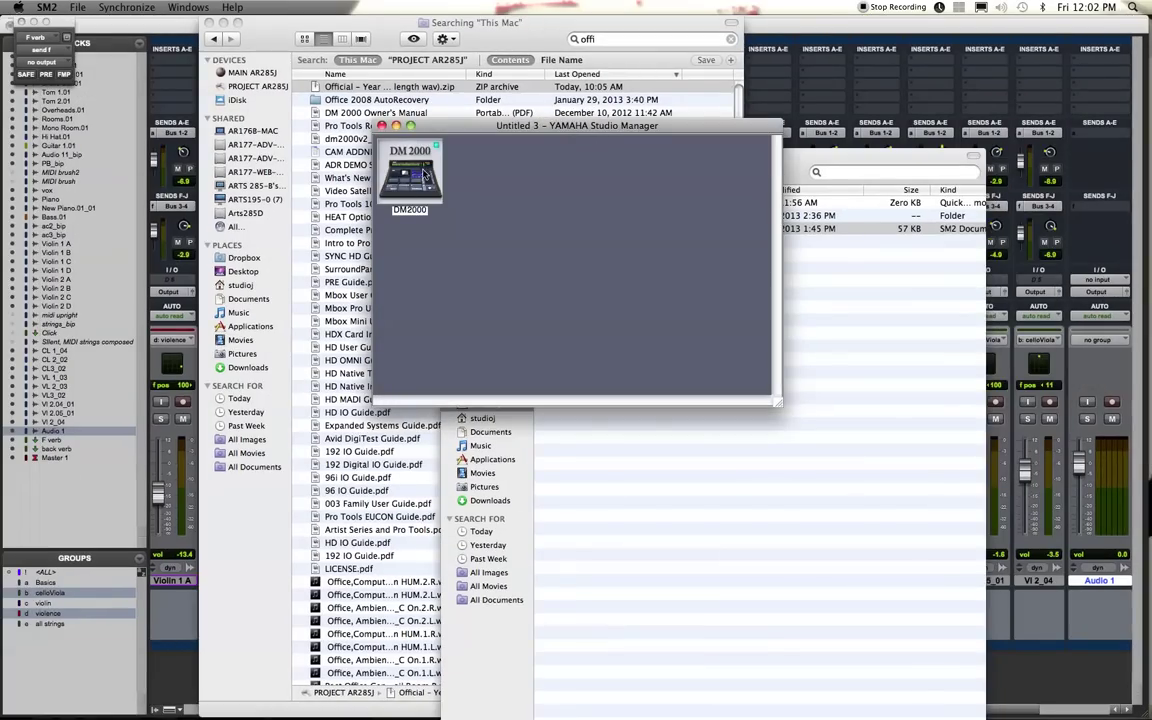
{"action": "double_click", "coordinate": [410, 178]}
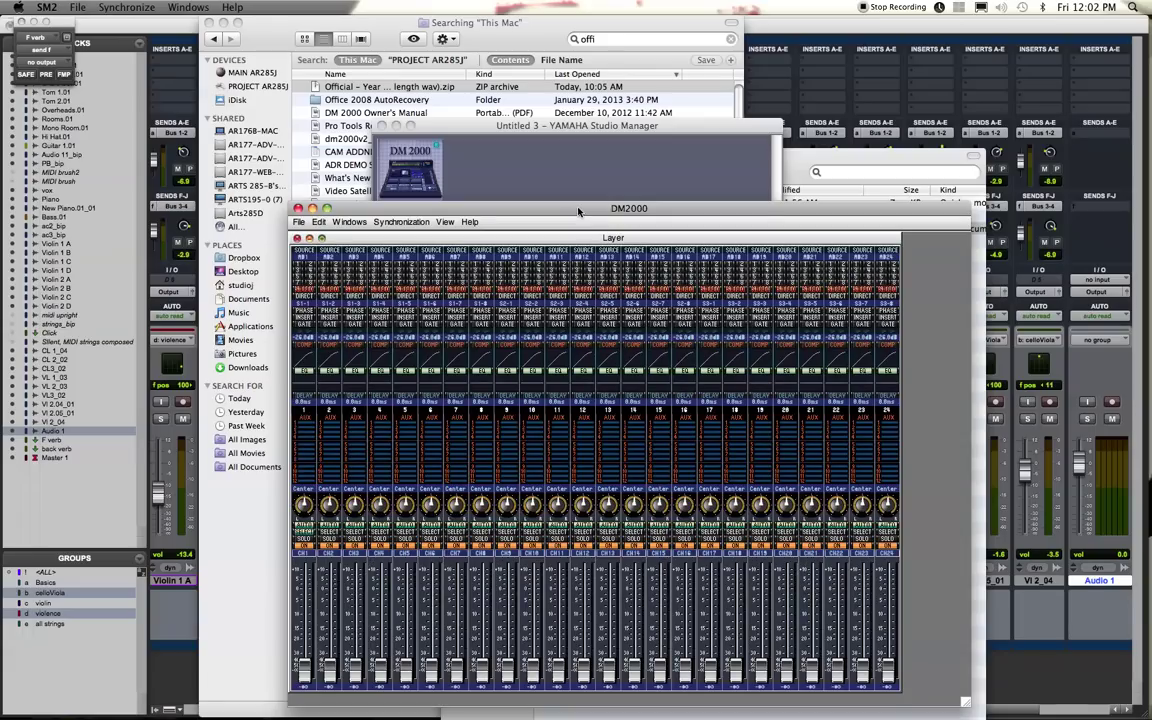
{"action": "left_click_drag", "start_coordinate": [575, 211], "coordinate": [531, 88]}
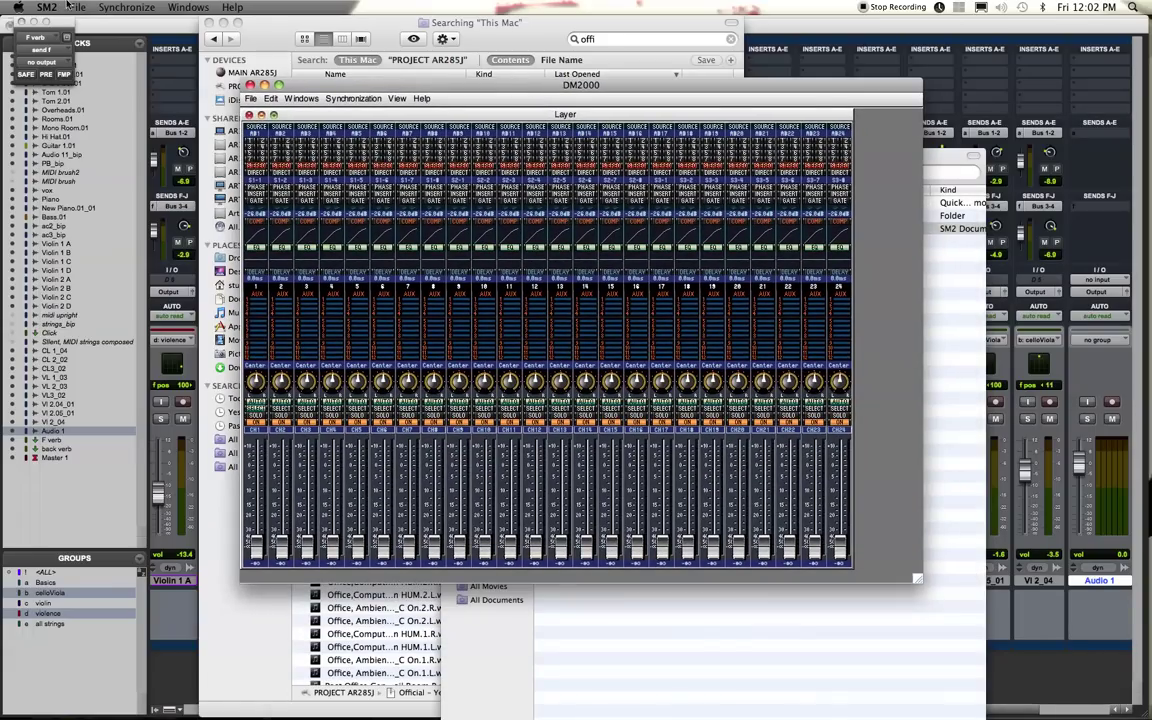
{"action": "left_click", "coordinate": [72, 6]}
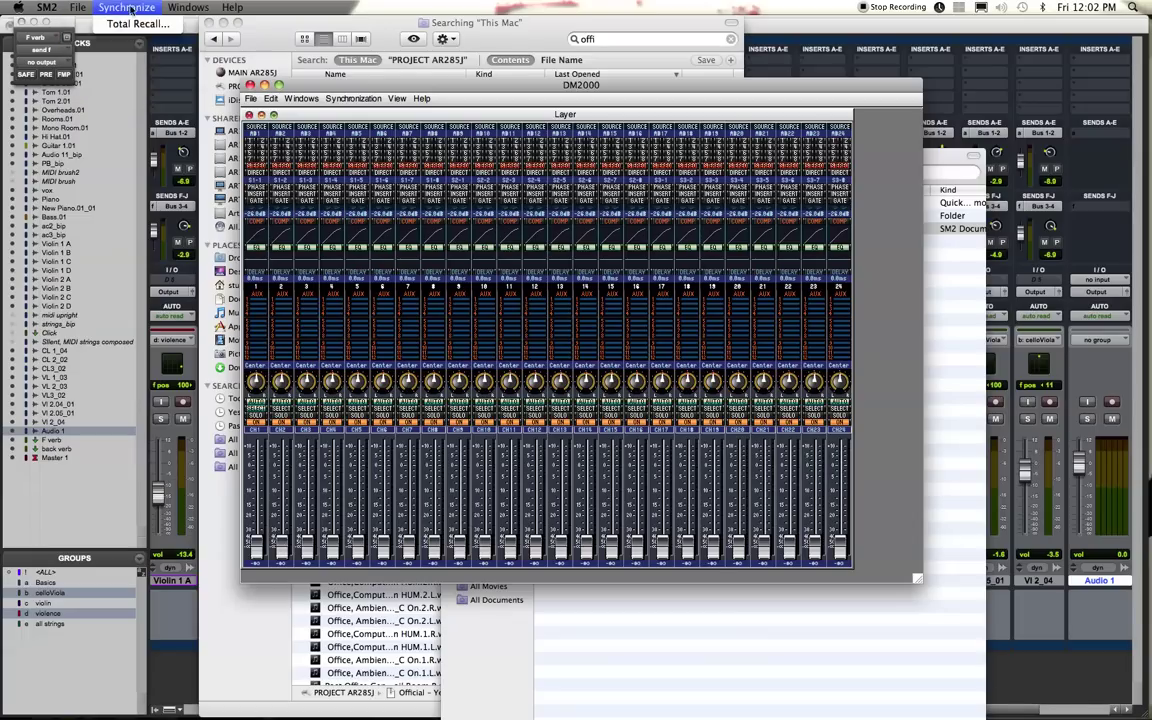
{"action": "mouse_move", "coordinate": [104, 10]}
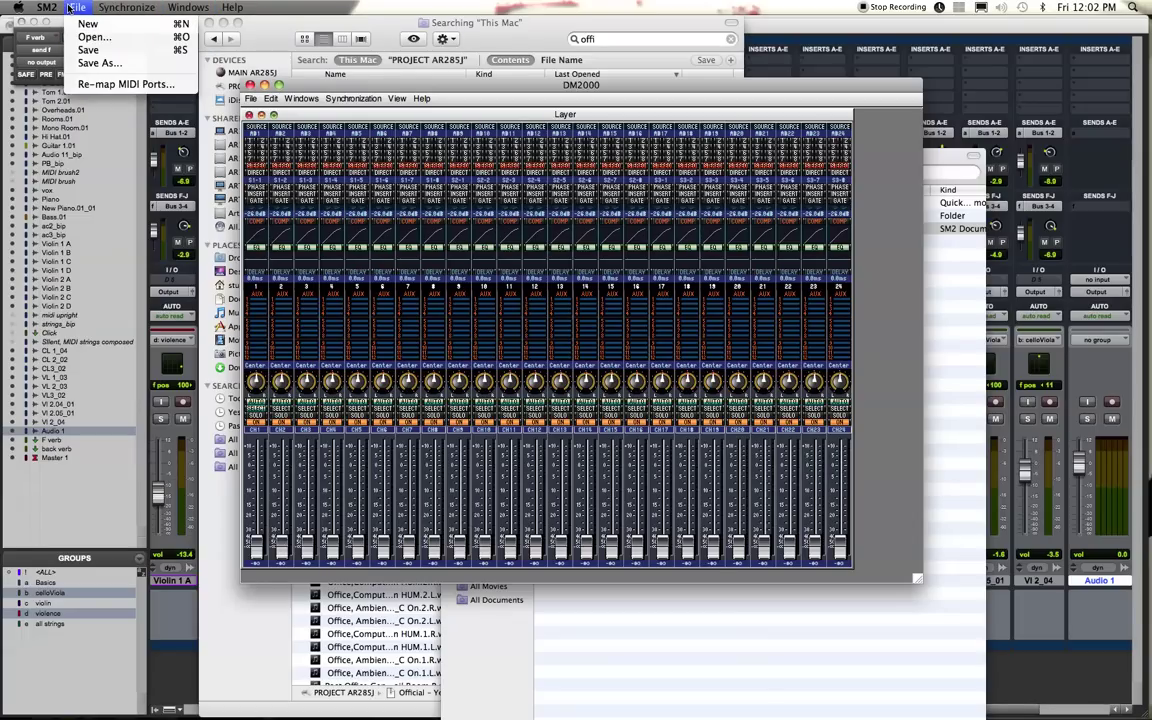
Use the editor's File > Open Session to load PB Surround Yamaha.YSE from the Desktop.
{"action": "left_click", "coordinate": [376, 92]}
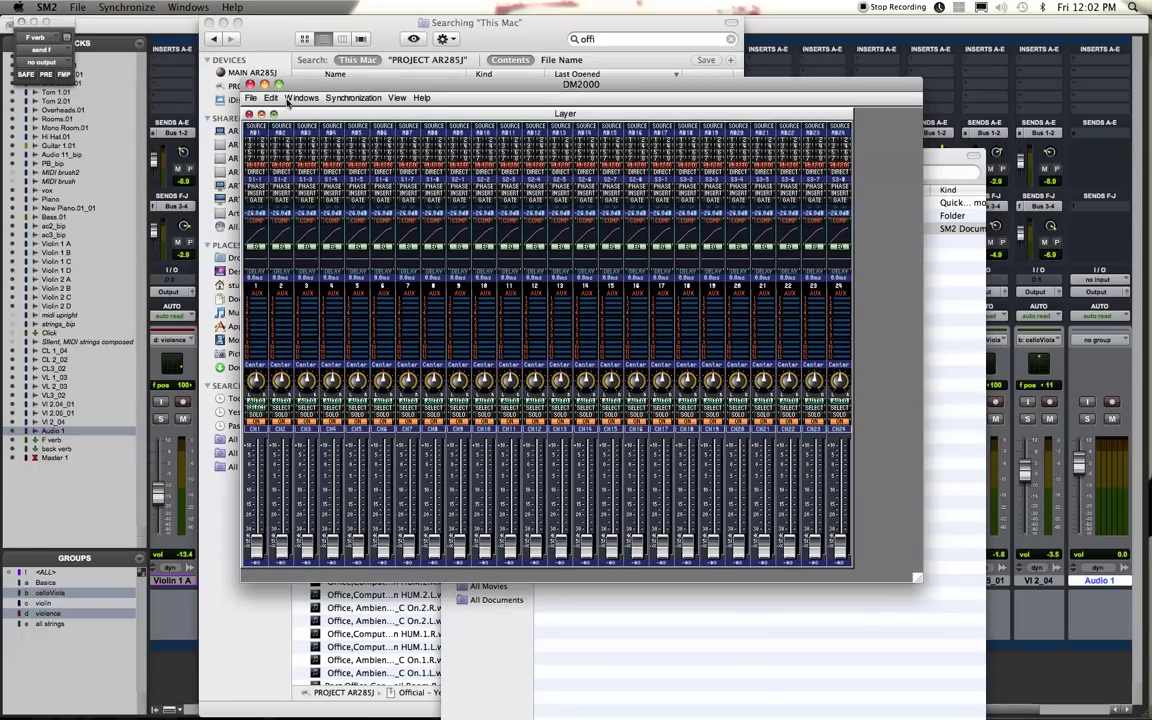
{"action": "left_click", "coordinate": [246, 97]}
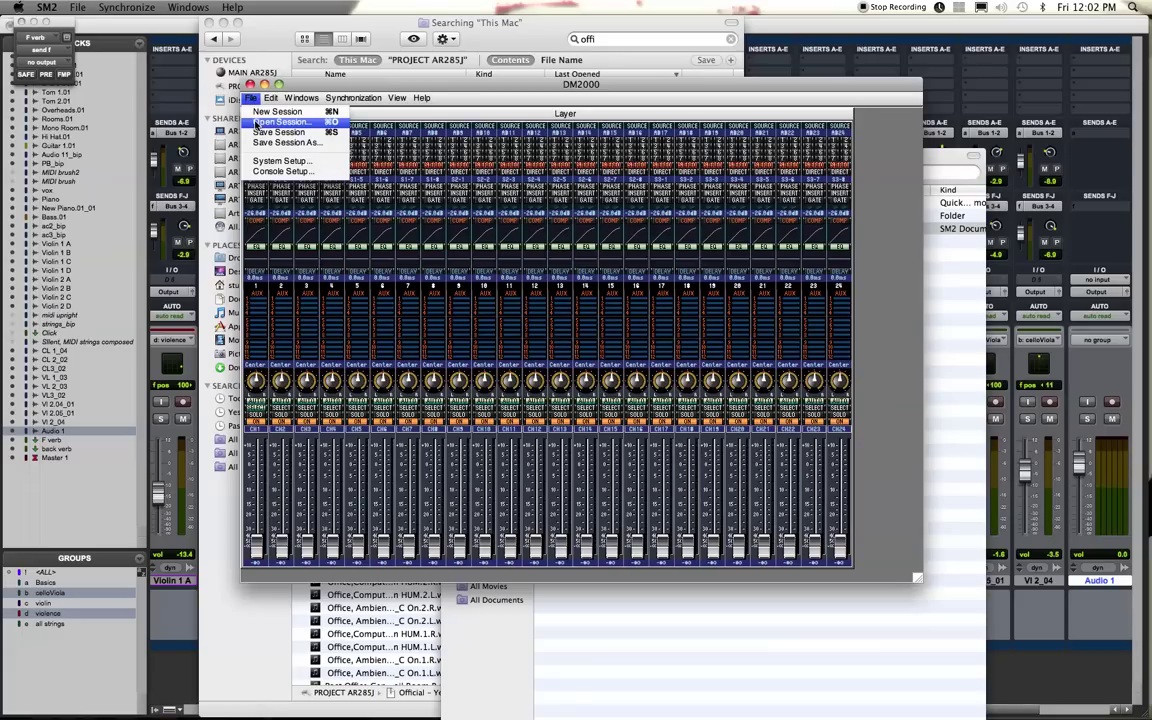
{"action": "left_click", "coordinate": [256, 124]}
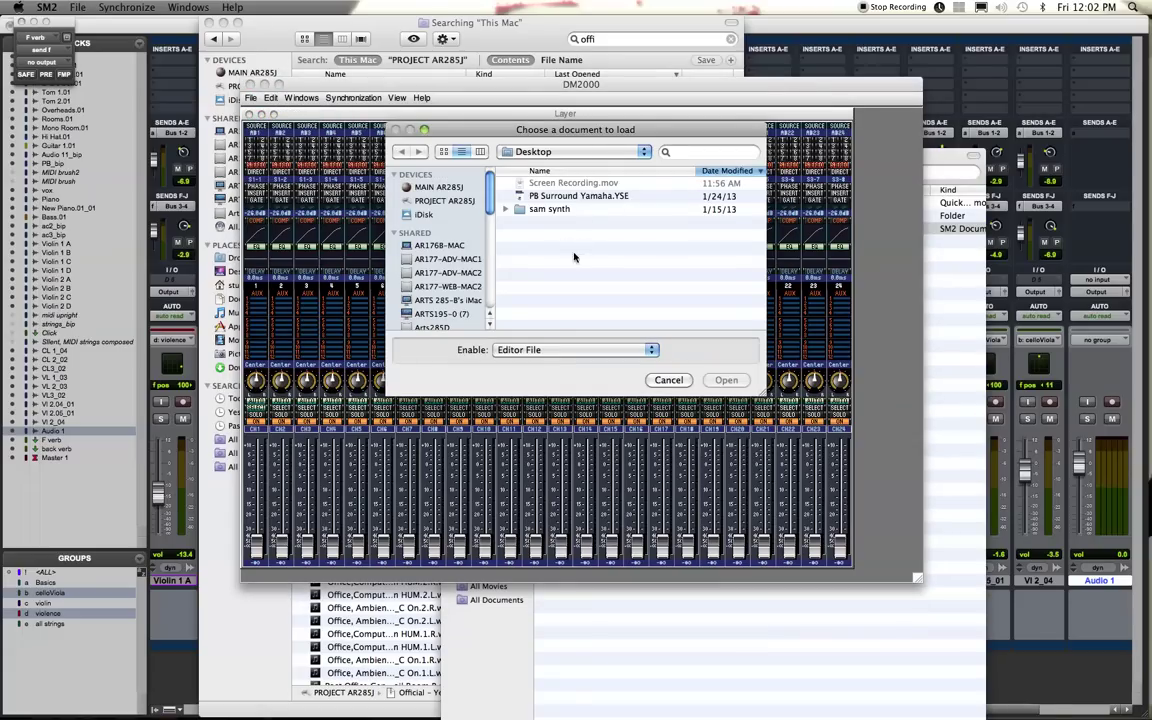
{"action": "left_click", "coordinate": [592, 197]}
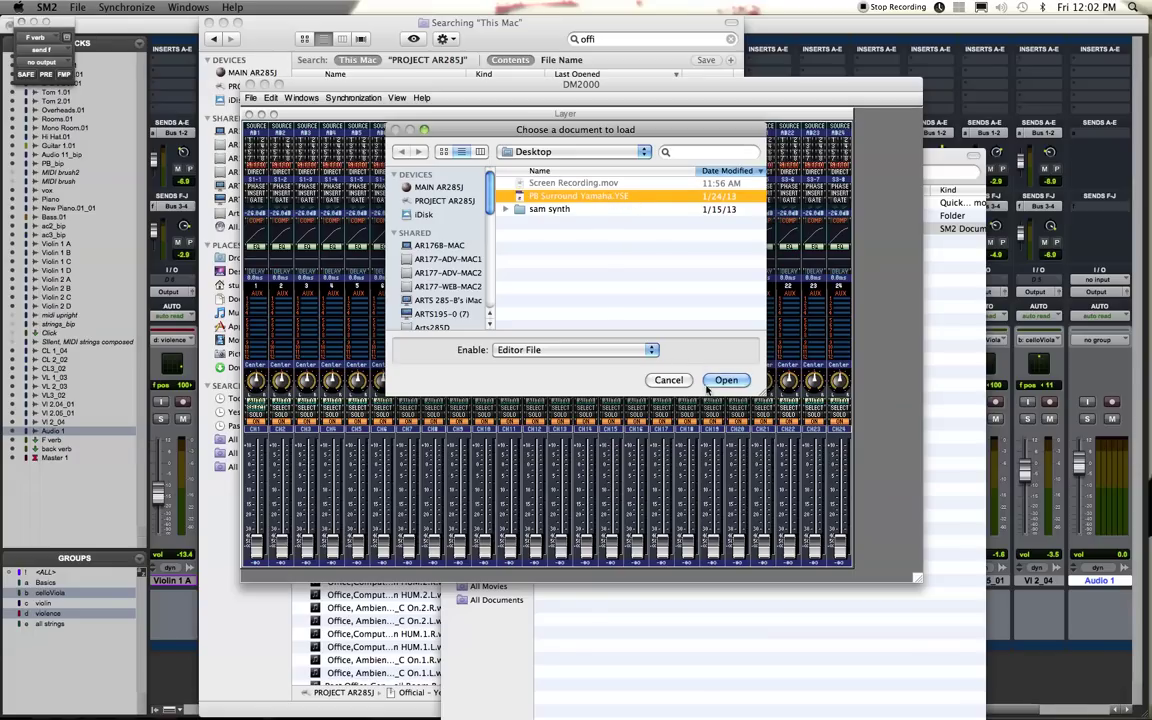
{"action": "left_click", "coordinate": [712, 380]}
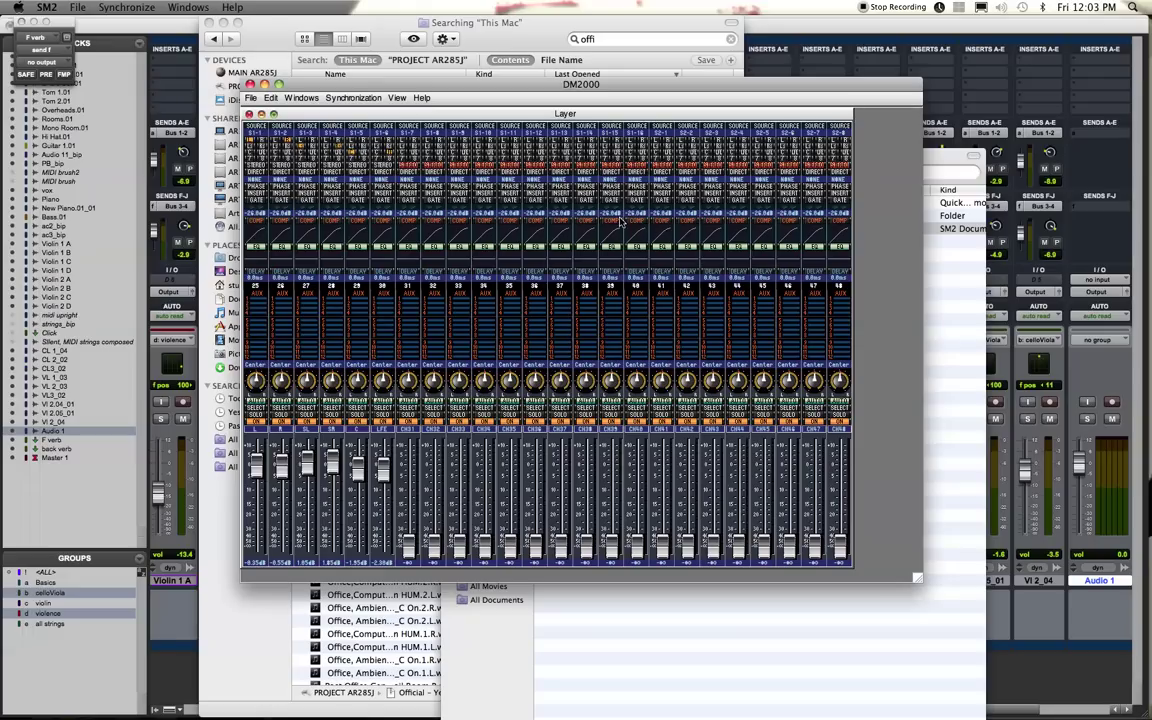
{"action": "left_click", "coordinate": [368, 99]}
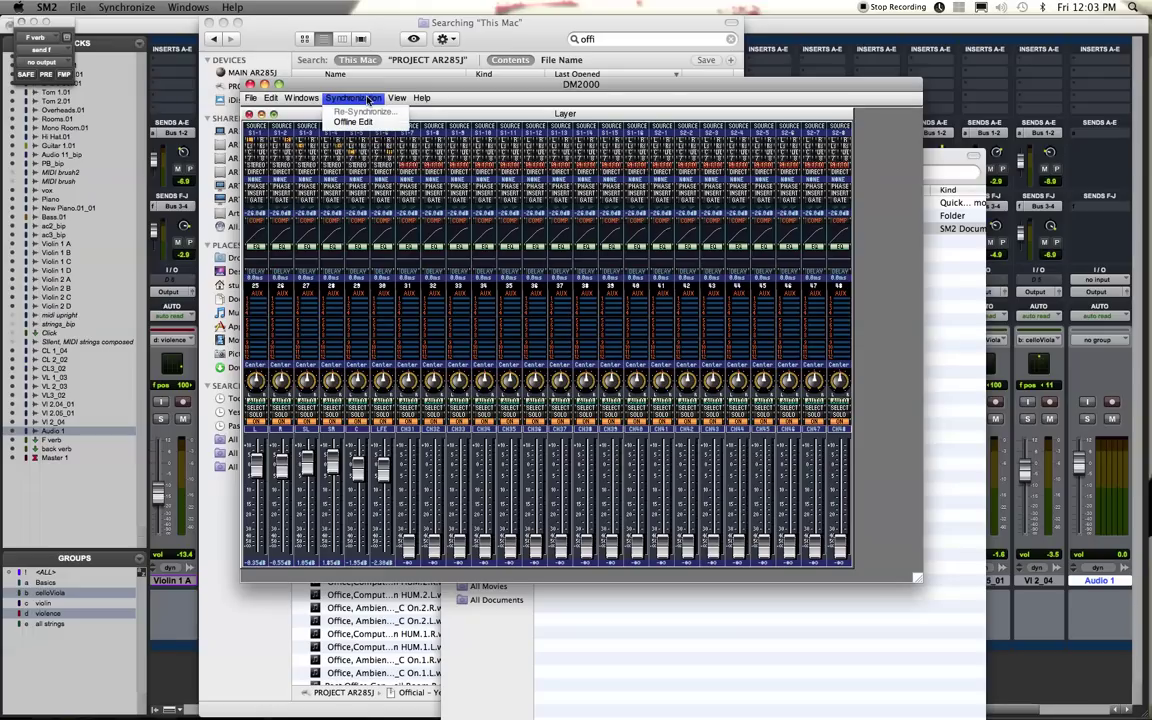
In File > System Setup, pick Port1 for the input and output ports, then confirm.
{"action": "mouse_move", "coordinate": [256, 100]}
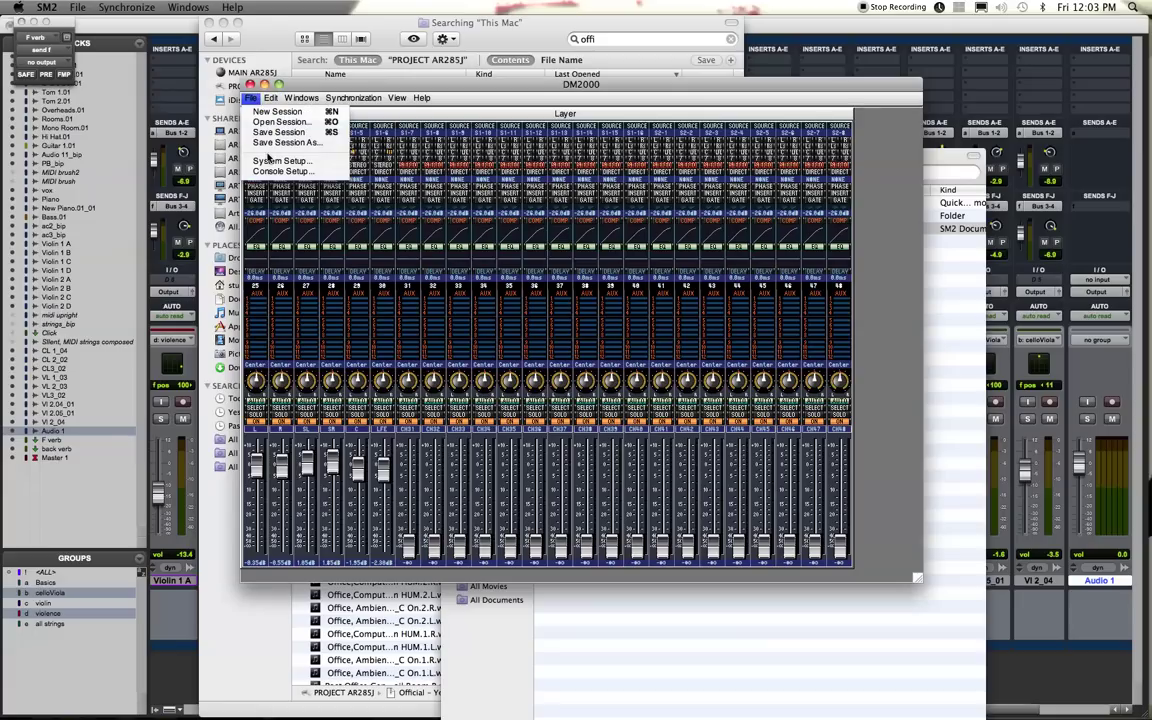
{"action": "left_click", "coordinate": [271, 161]}
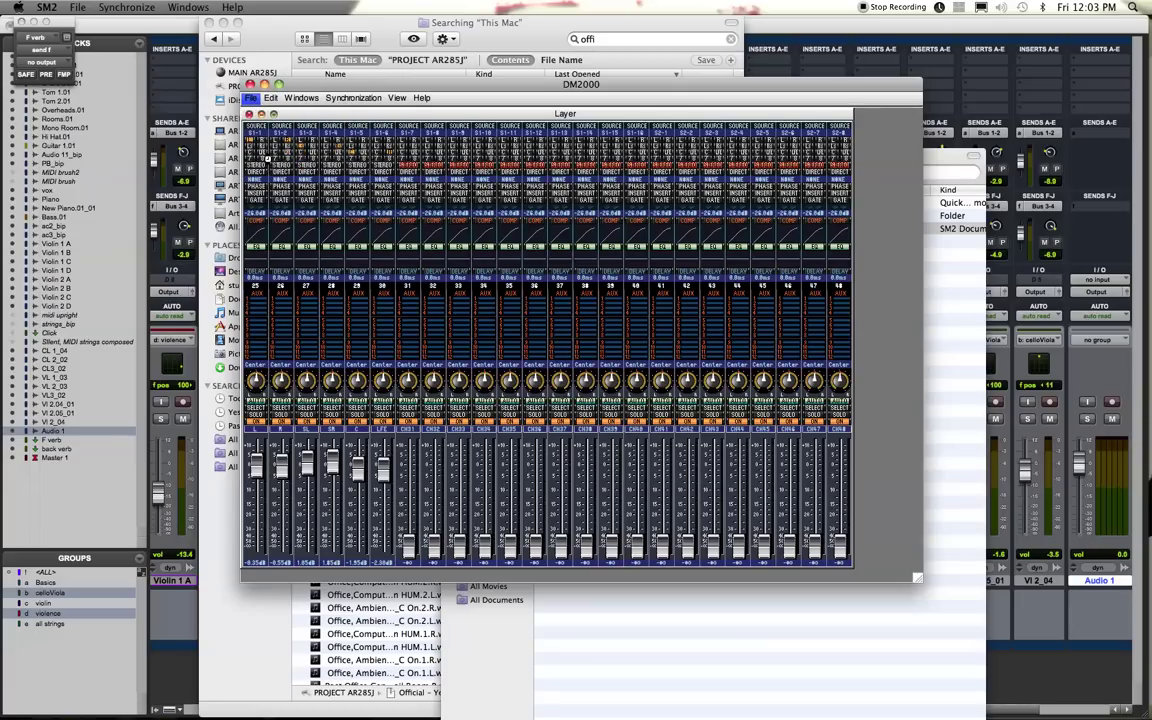
{"action": "left_click", "coordinate": [604, 194]}
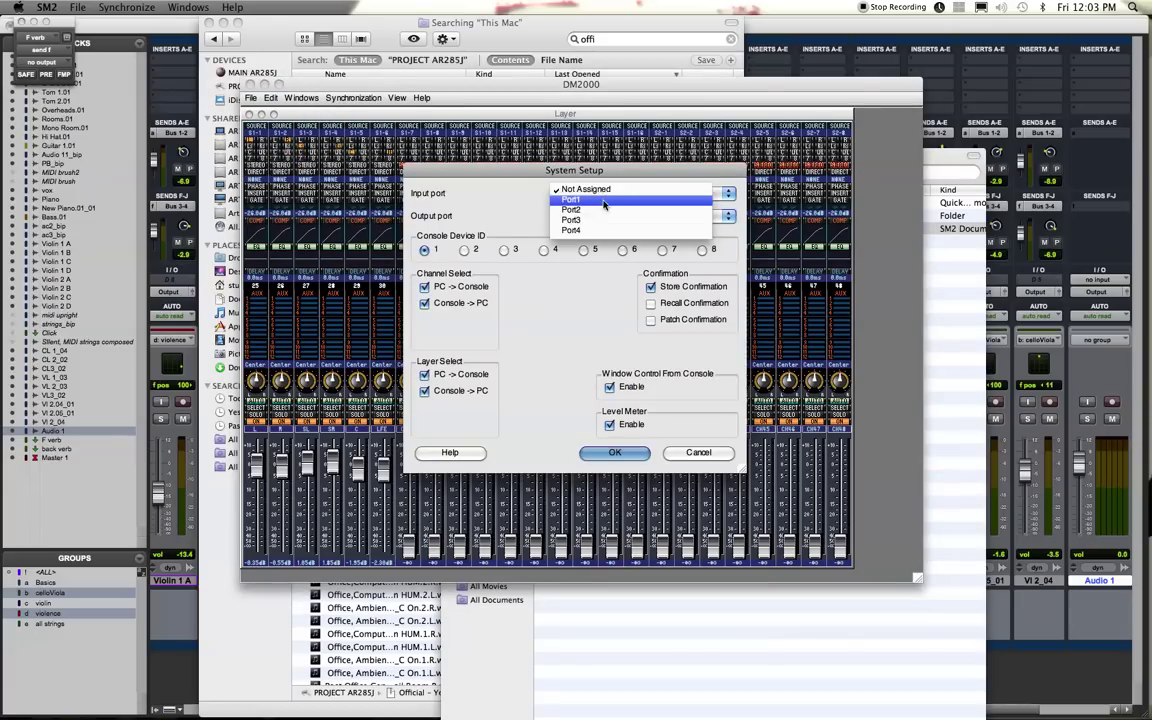
{"action": "left_click", "coordinate": [600, 204]}
{"action": "left_click", "coordinate": [600, 215]}
{"action": "left_click", "coordinate": [600, 223]}
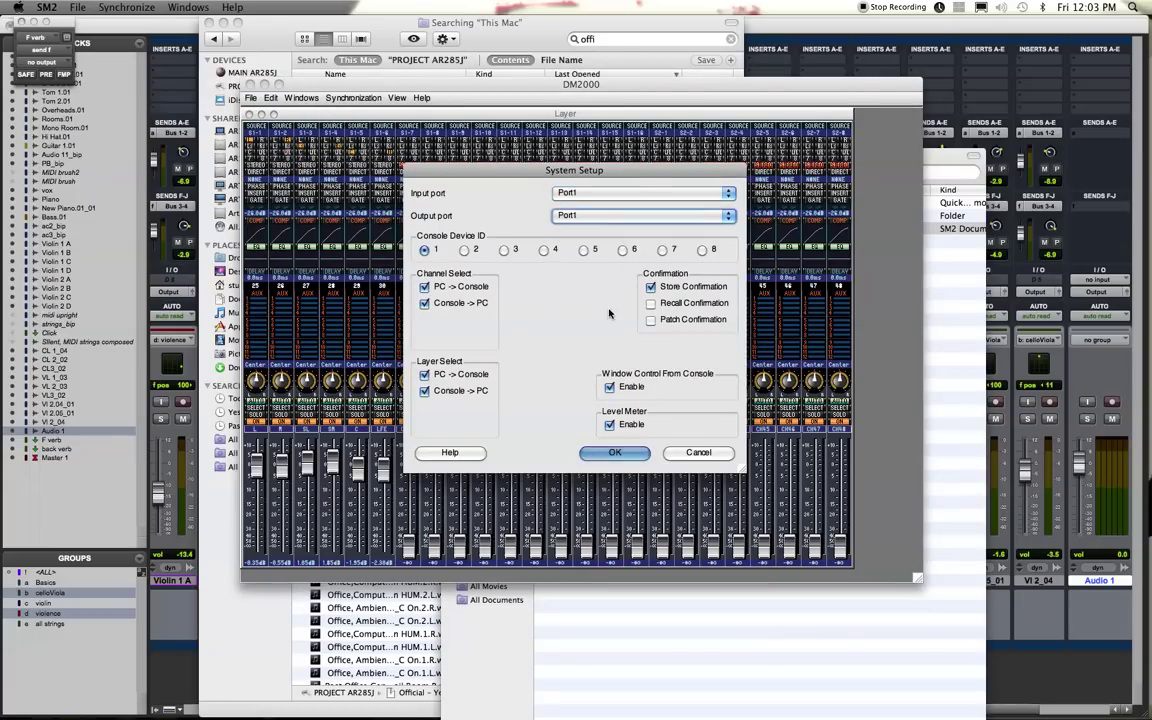
{"action": "left_click", "coordinate": [622, 452]}
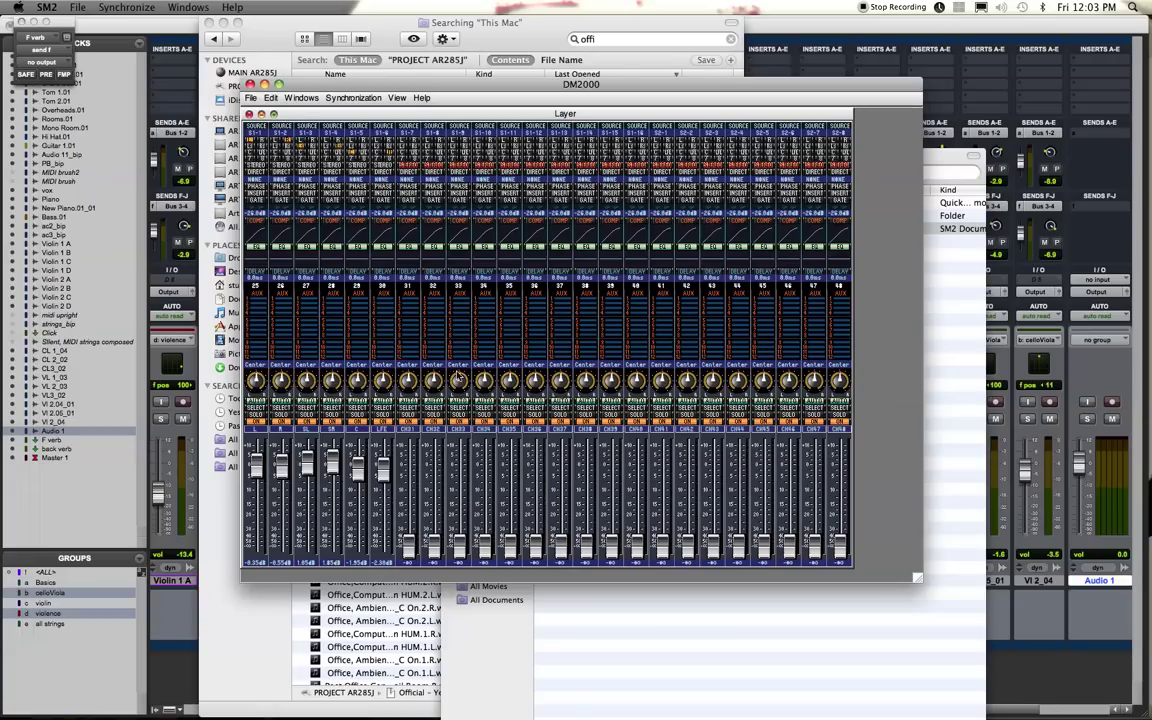
Re-synchronize the loaded session in the PC -> Console direction to the DM2000.
{"action": "left_click", "coordinate": [354, 97]}
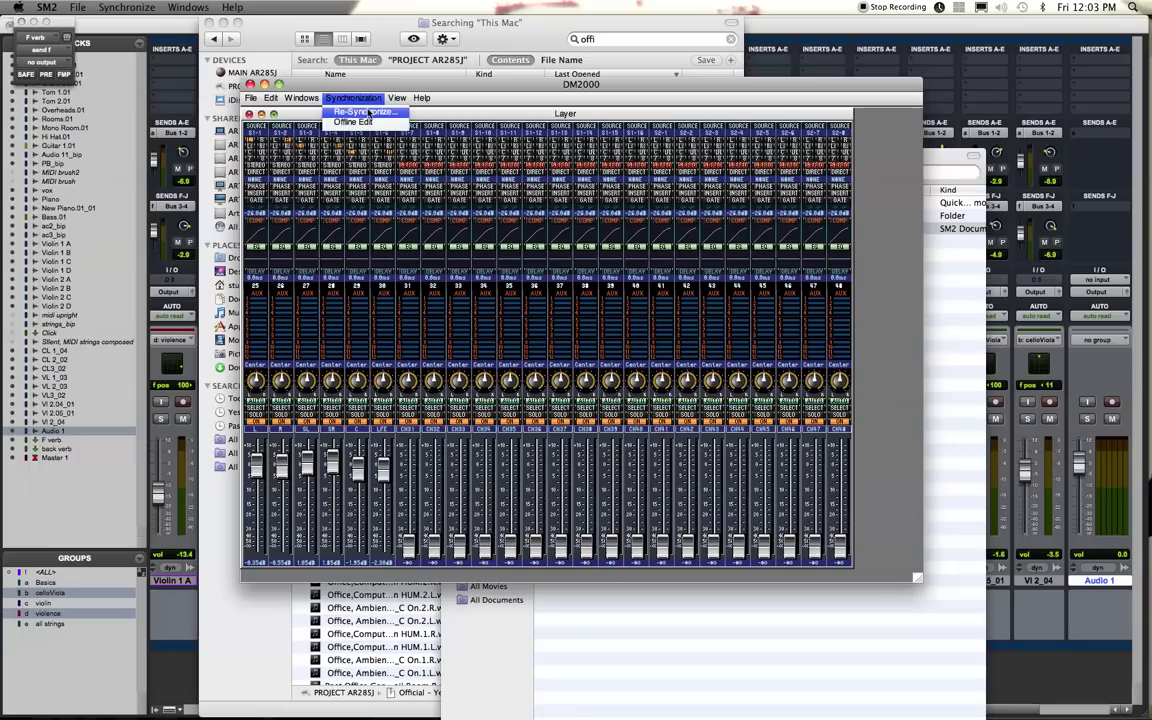
{"action": "left_click", "coordinate": [335, 110]}
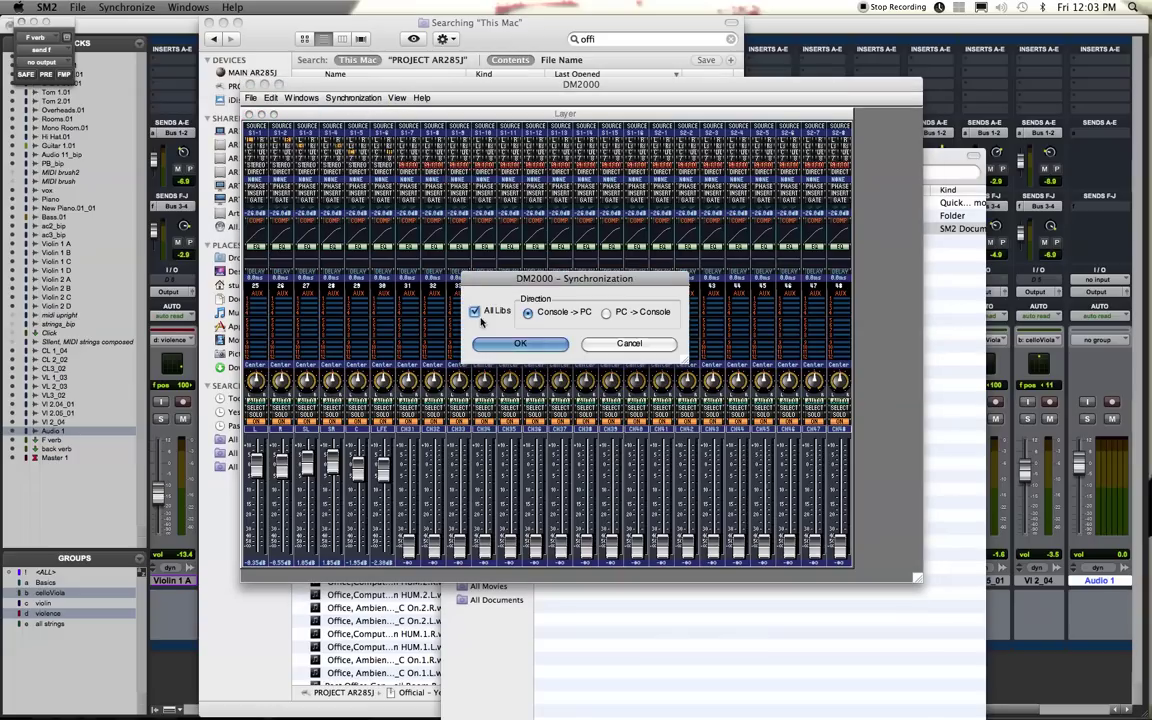
{"action": "left_click", "coordinate": [606, 313]}
{"action": "left_click", "coordinate": [534, 346]}
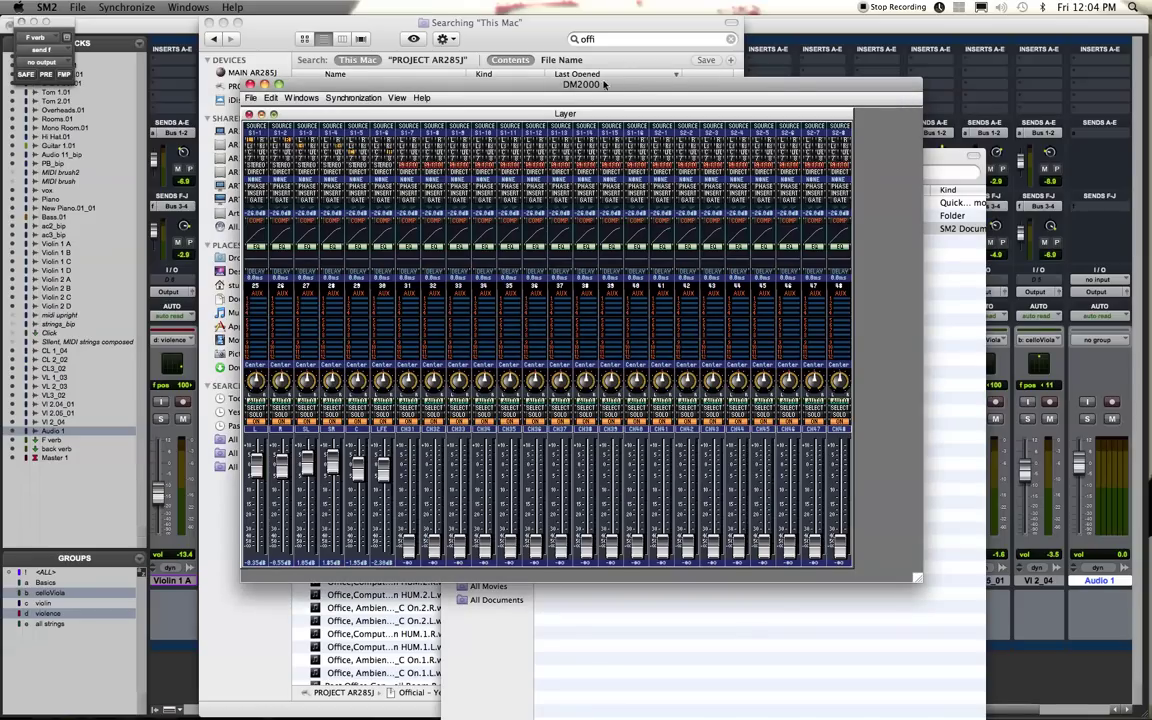
Lower the SR channel fader and raise the aux send on channel 35.
{"action": "left_click_drag", "start_coordinate": [595, 85], "coordinate": [606, 77]}
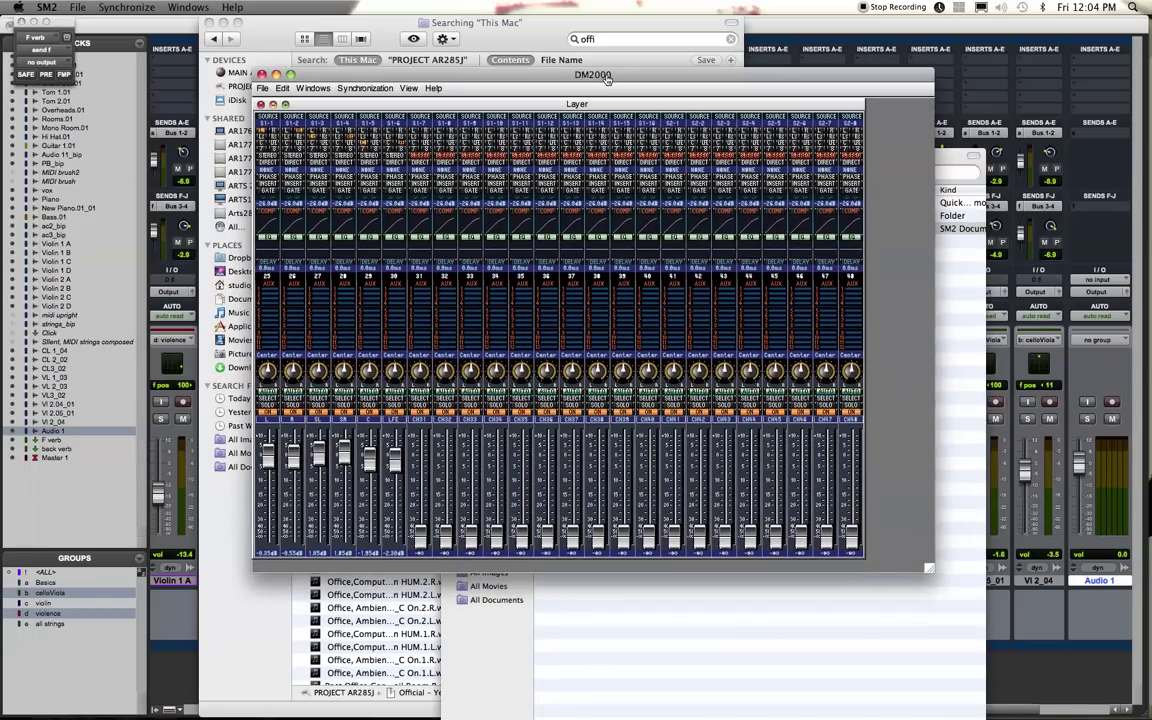
{"action": "key", "text": "super+Tab"}
{"action": "key", "text": "super+Tab"}
{"action": "key", "text": "super+Tab"}
{"action": "key", "text": "super+Tab"}
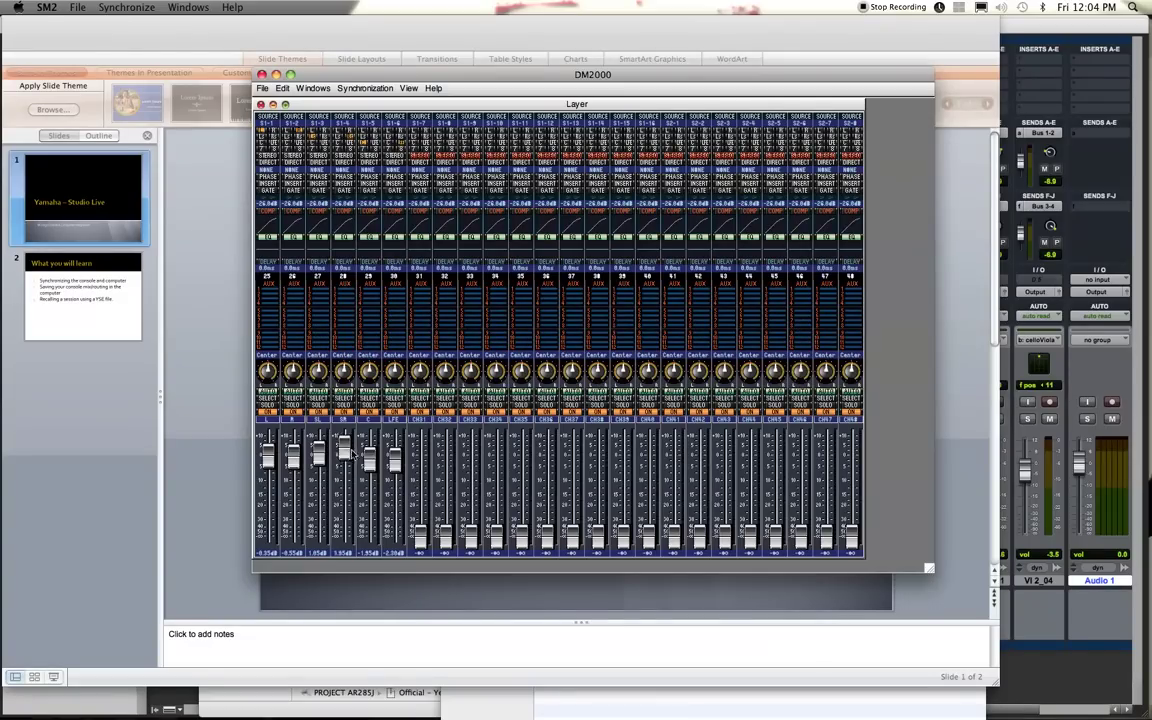
{"action": "left_click_drag", "start_coordinate": [352, 453], "coordinate": [331, 469]}
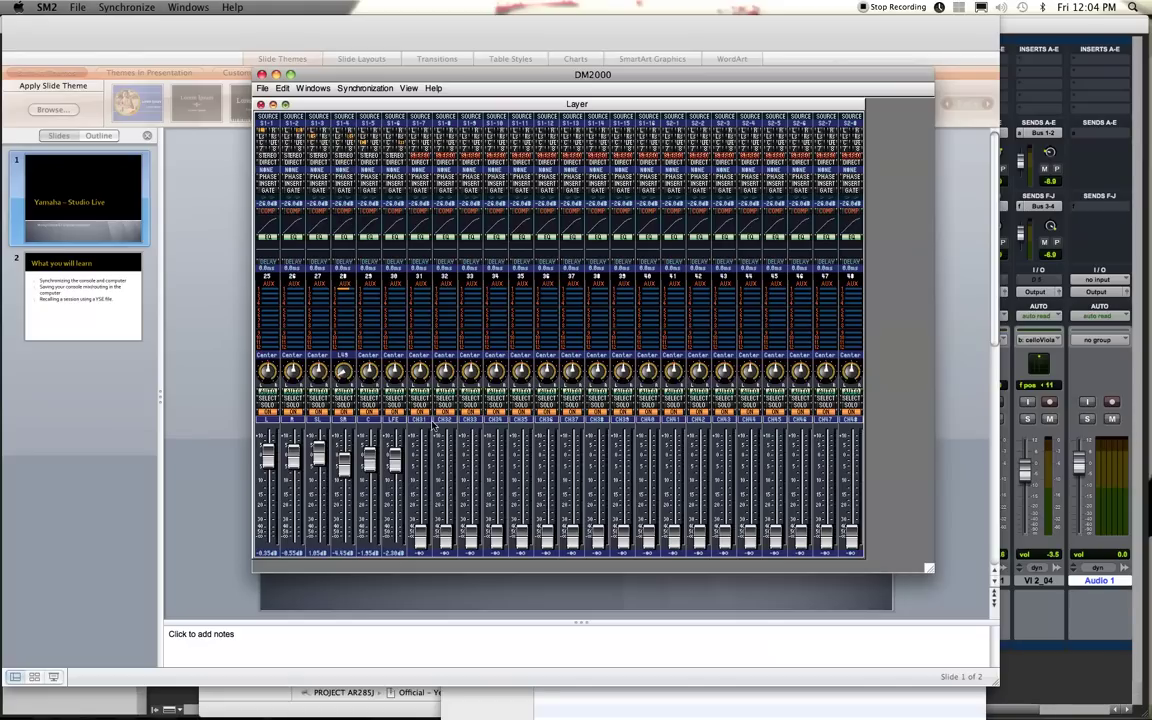
{"action": "left_click_drag", "start_coordinate": [518, 293], "coordinate": [510, 293]}
Enlarge the DM2000 editor window slightly and look through its Help and View menus.
{"action": "mouse_move", "coordinate": [924, 563]}
{"action": "left_mouse_down"}
{"action": "mouse_move", "coordinate": [964, 566]}
{"action": "mouse_move", "coordinate": [936, 576]}
{"action": "left_mouse_up"}
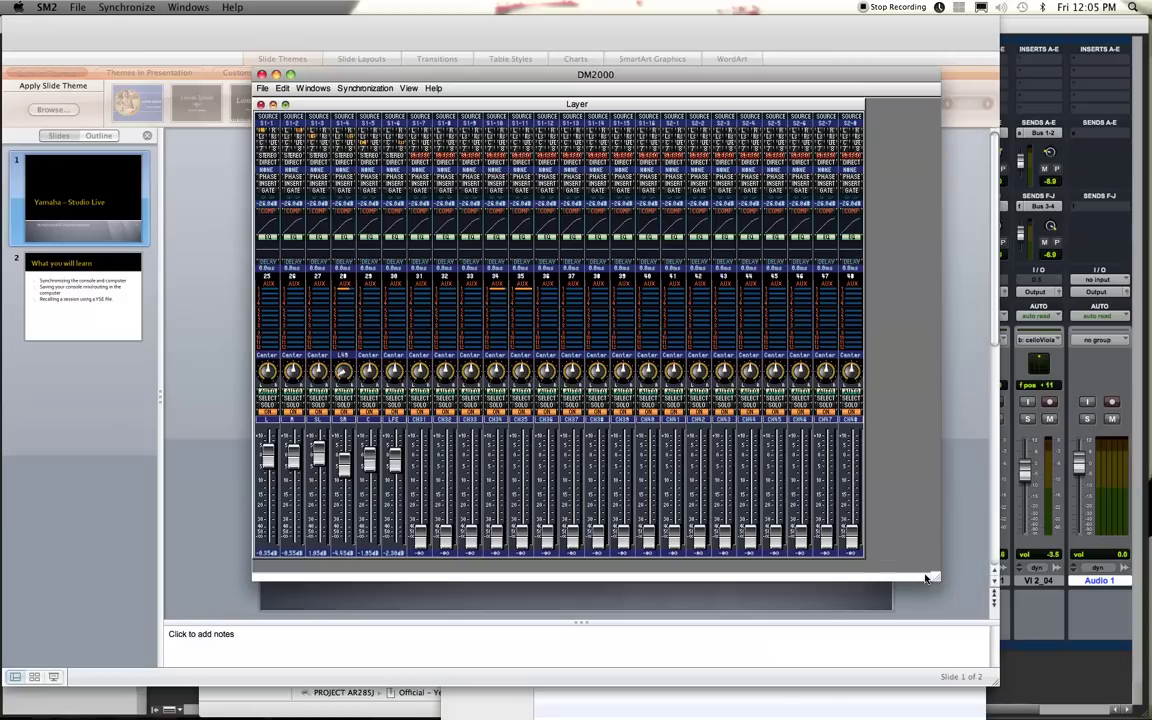
{"action": "left_click", "coordinate": [431, 88]}
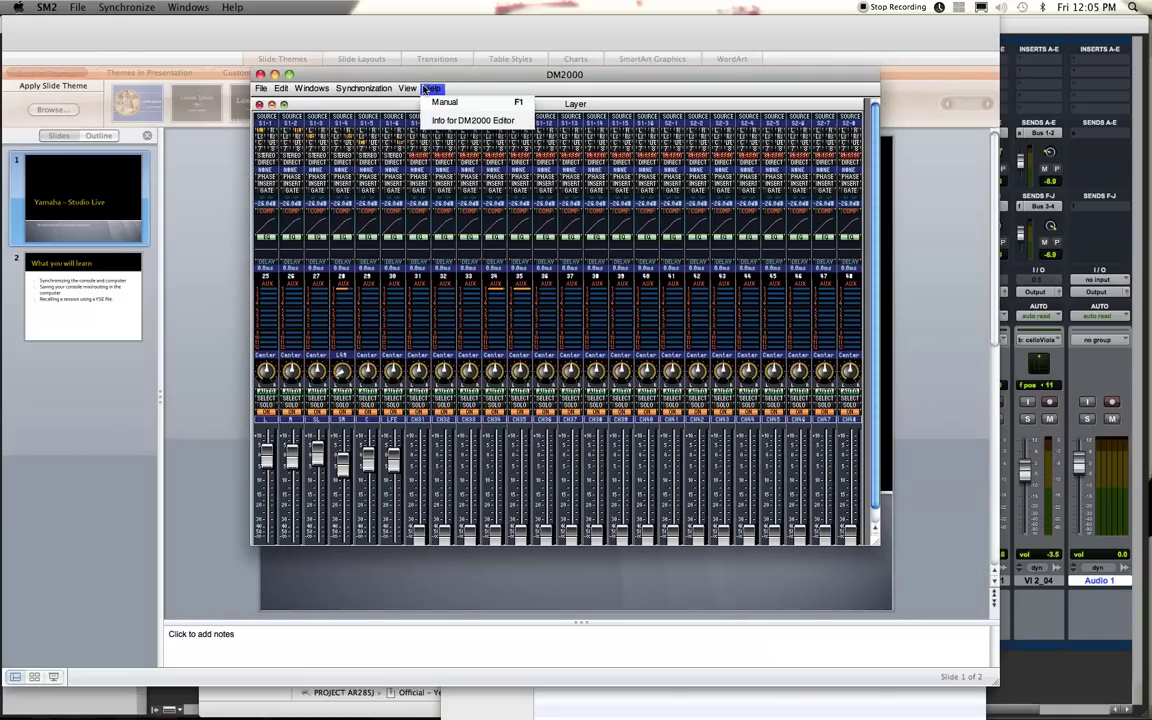
{"action": "left_click", "coordinate": [428, 88]}
{"action": "left_click", "coordinate": [410, 88]}
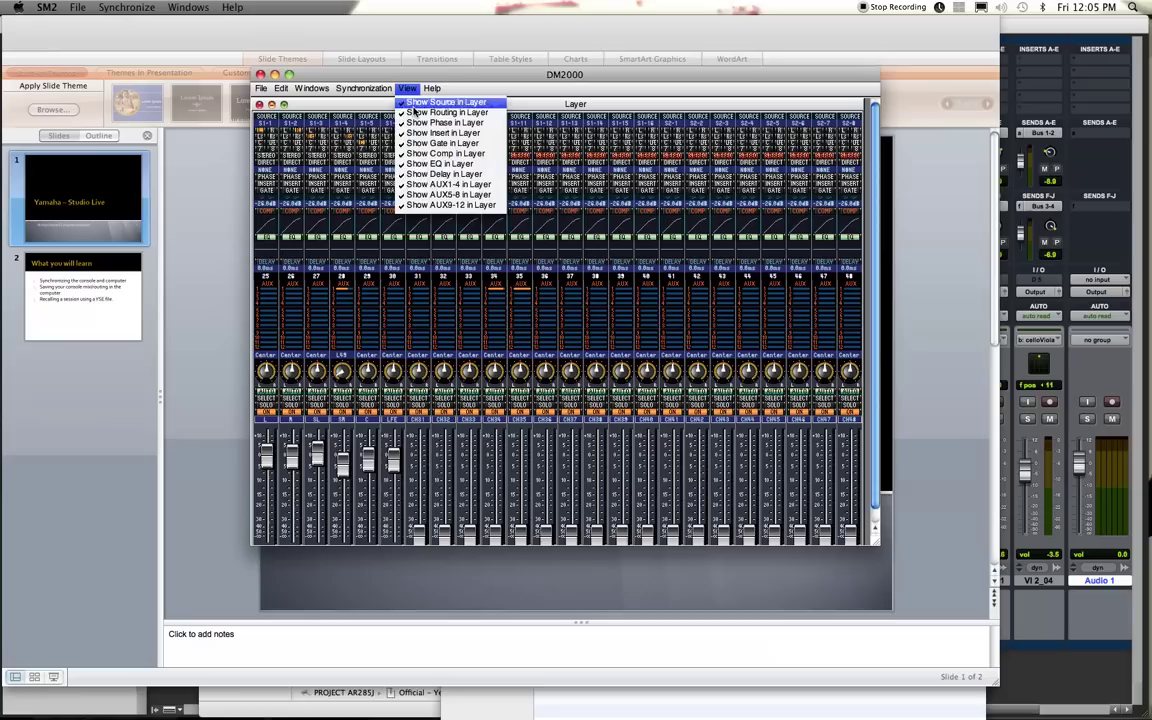
{"action": "mouse_move", "coordinate": [432, 88]}
{"action": "left_click", "coordinate": [500, 76]}
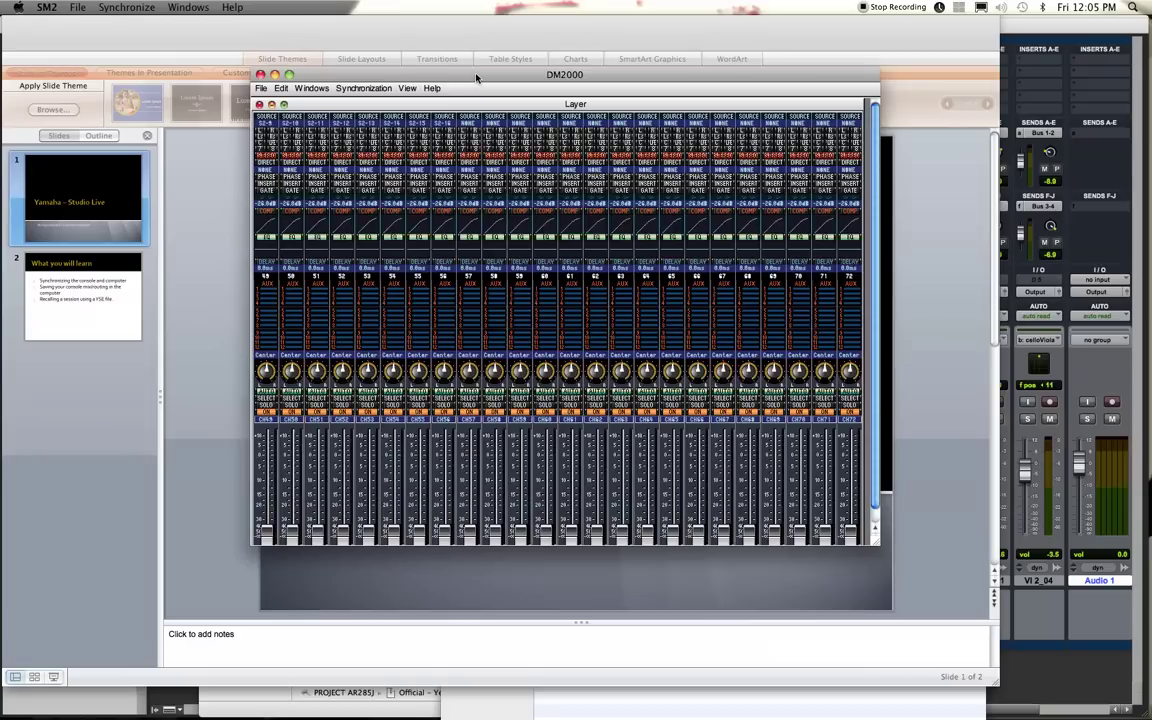
Shift the DM2000 editor window slightly left and switch back to PowerPoint.
{"action": "left_click_drag", "start_coordinate": [476, 77], "coordinate": [436, 82]}
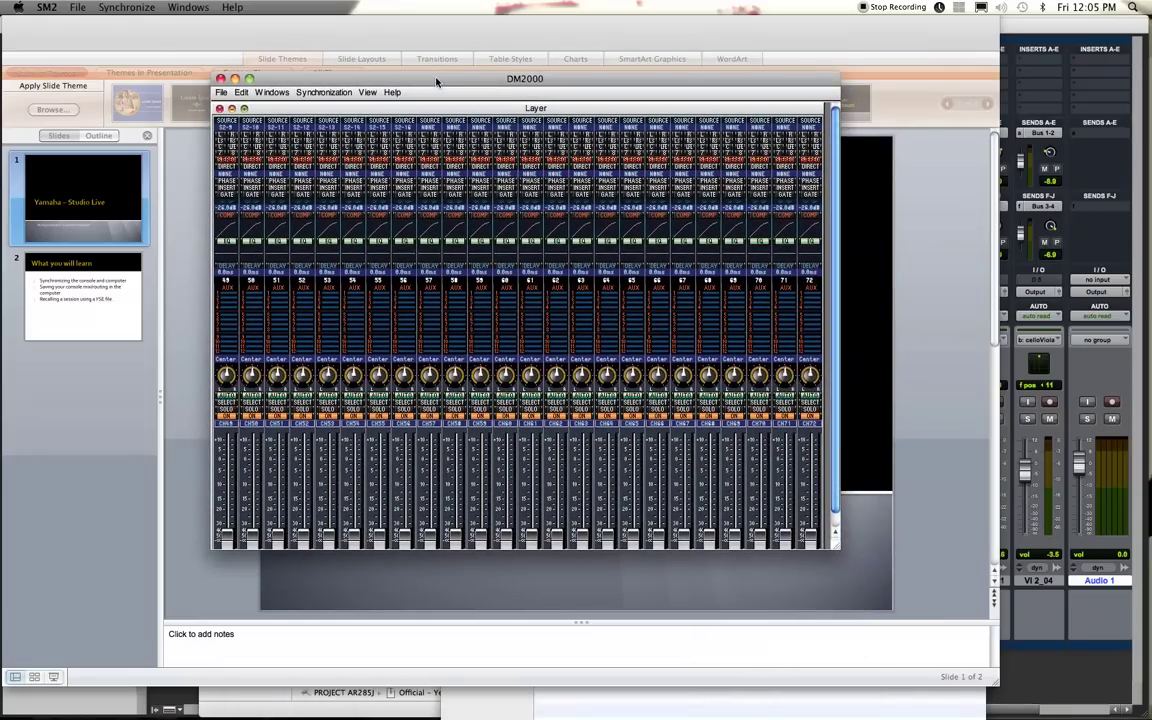
{"action": "key", "text": "super+Tab"}
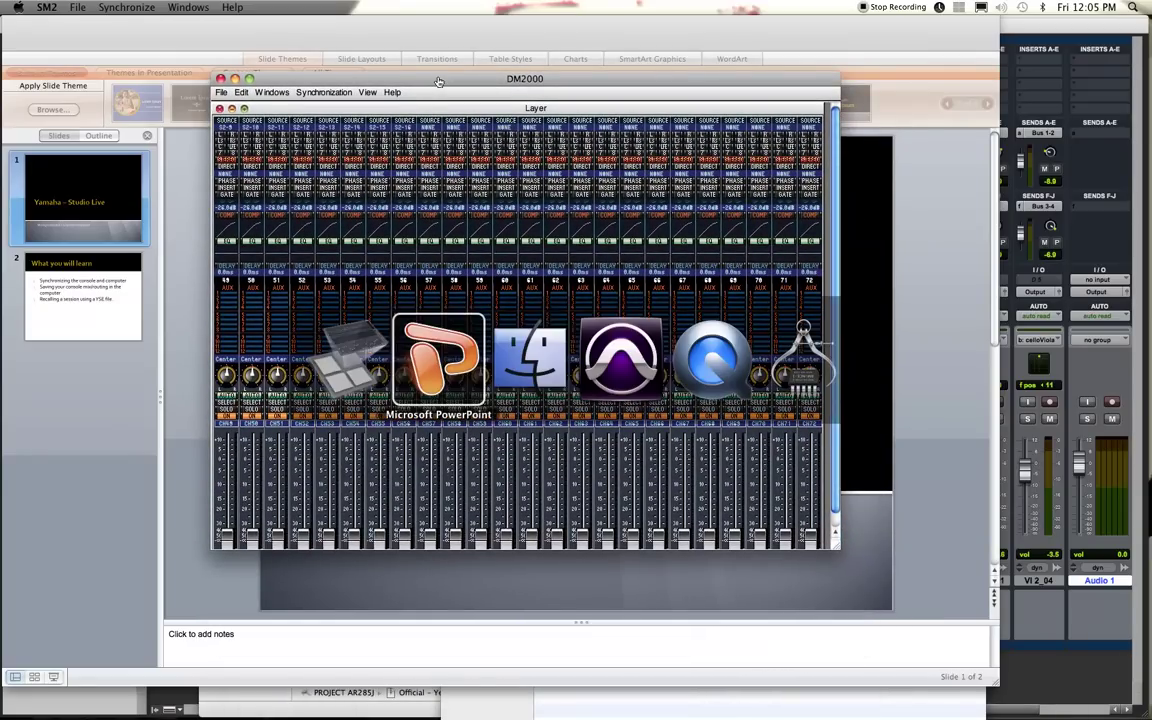